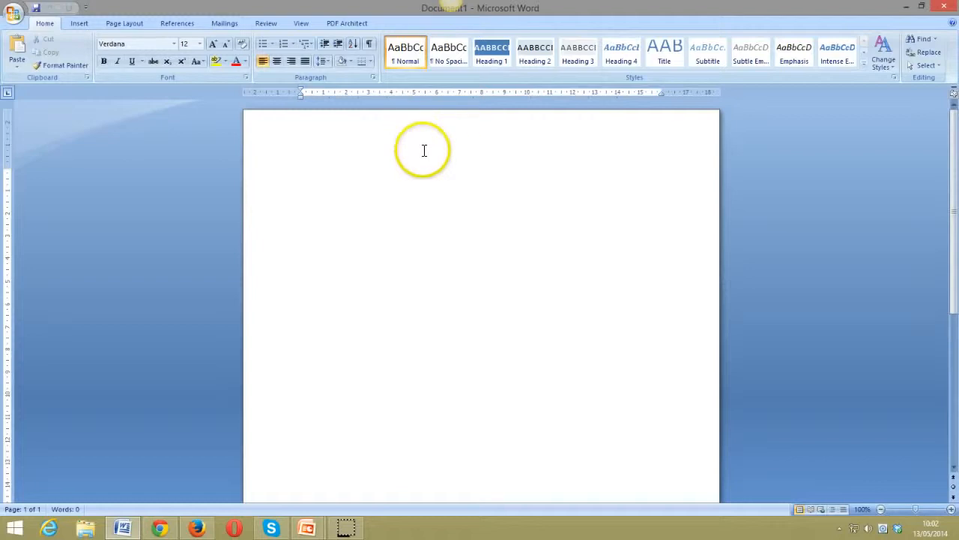
Step: Set the page margins to Narrow and the orientation to Landscape
click(125, 24)
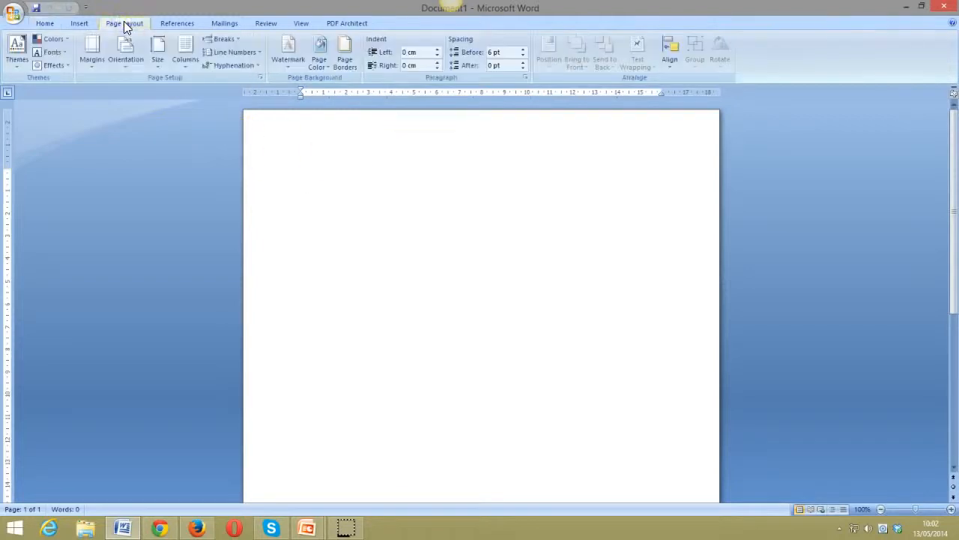
click(94, 49)
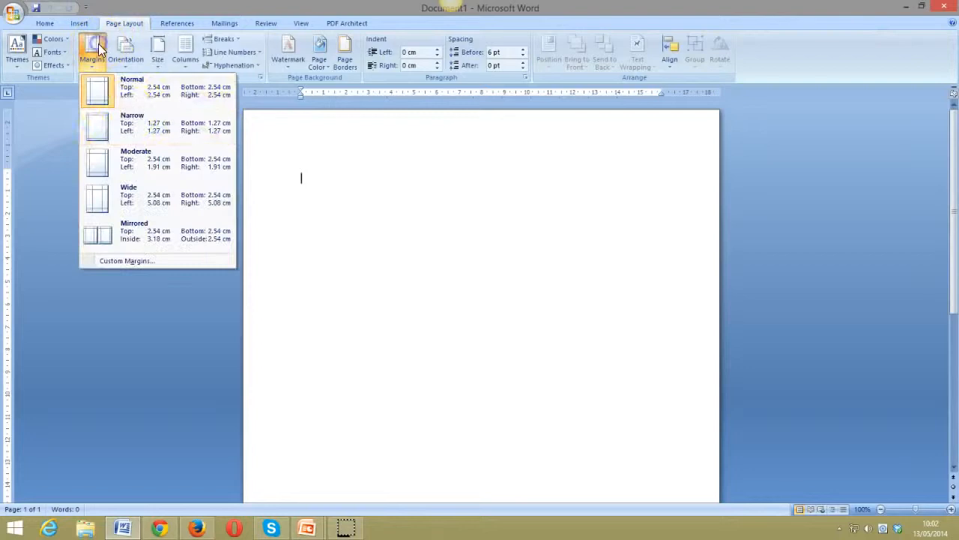
click(131, 129)
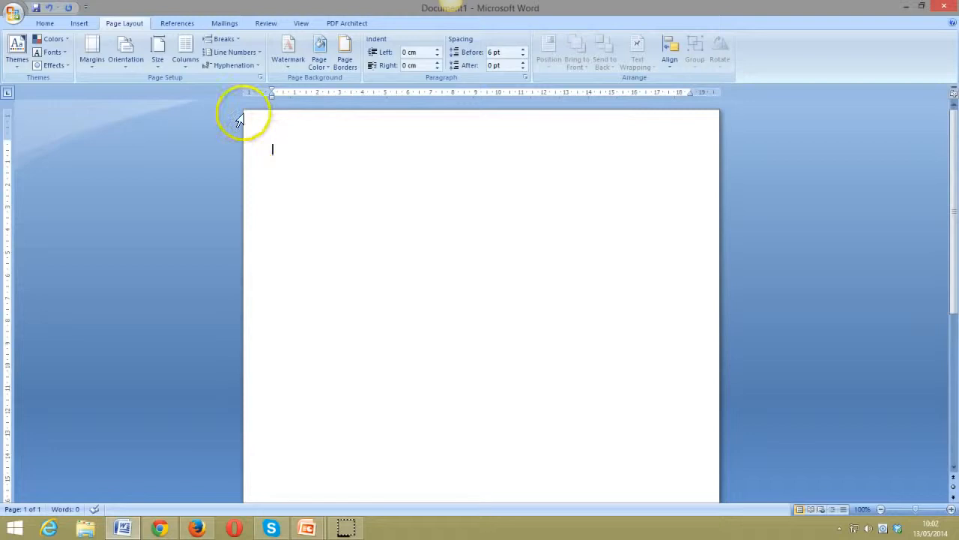
click(121, 60)
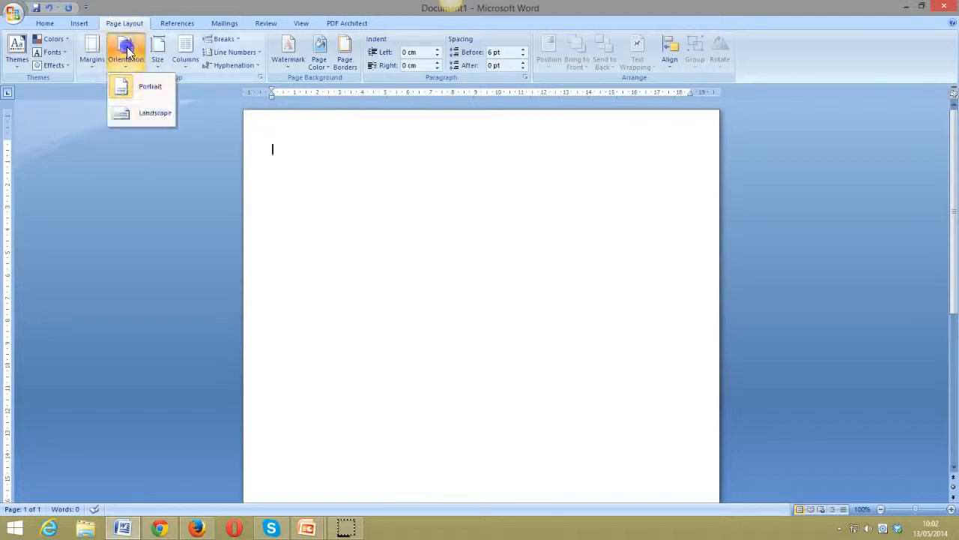
click(145, 111)
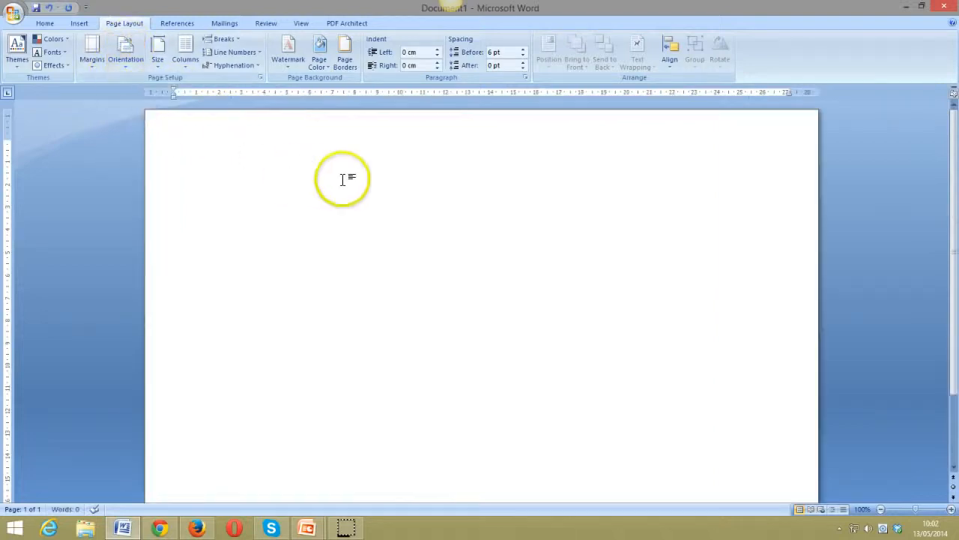
Step: Draw a tall text box in the page's left third, about 18.53 cm high and 9.57 cm wide
click(300, 24)
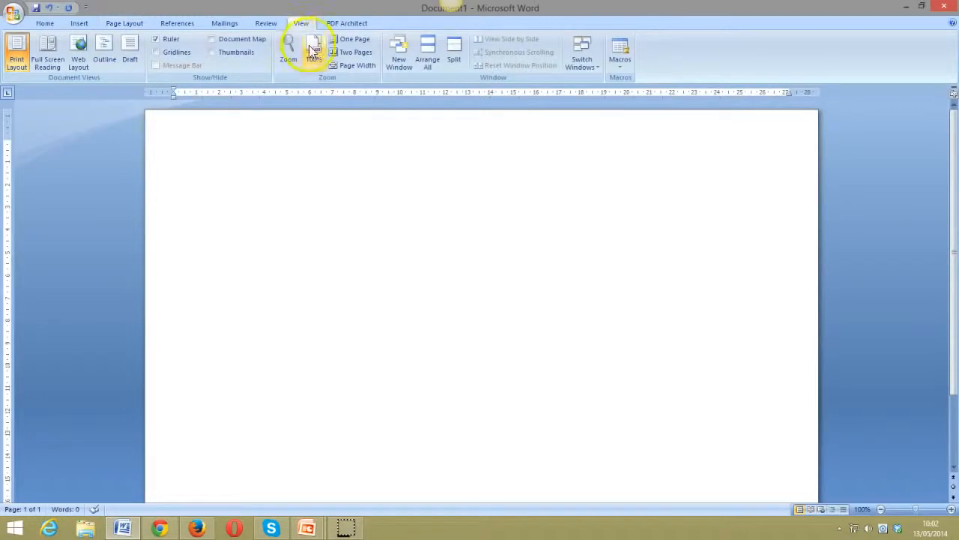
click(351, 39)
click(299, 246)
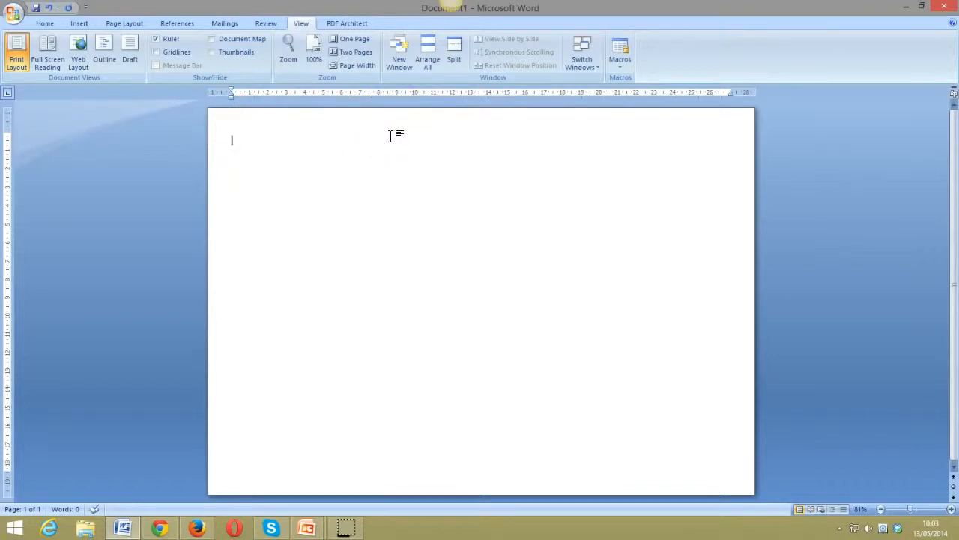
click(83, 24)
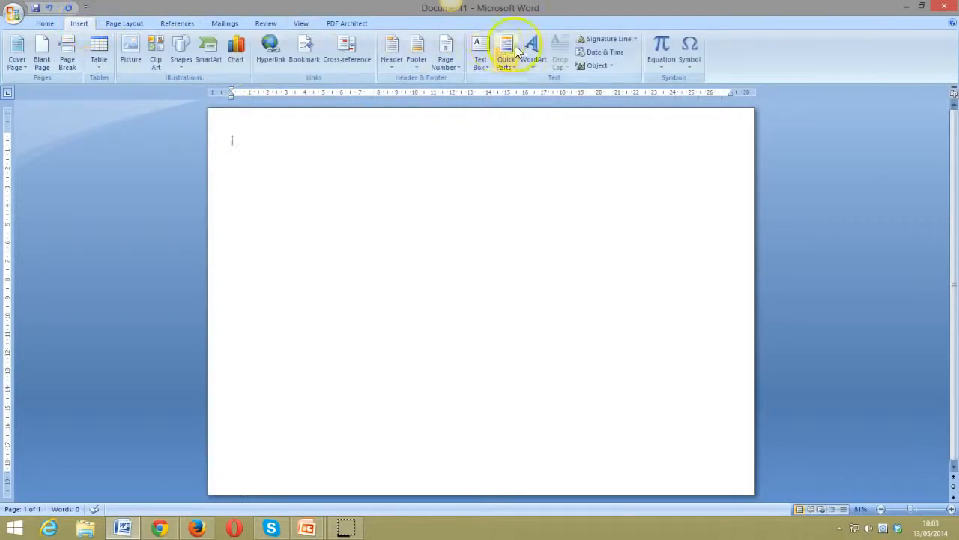
click(480, 62)
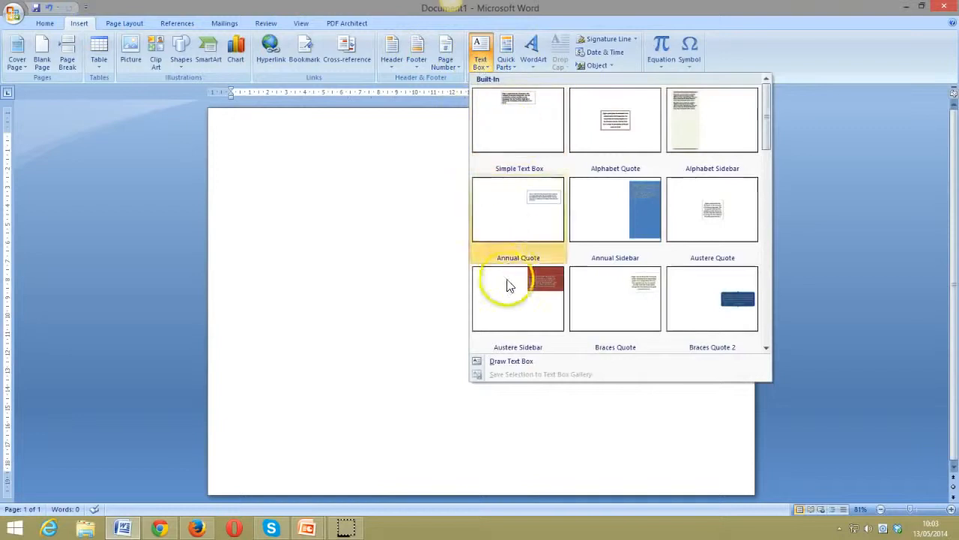
click(516, 362)
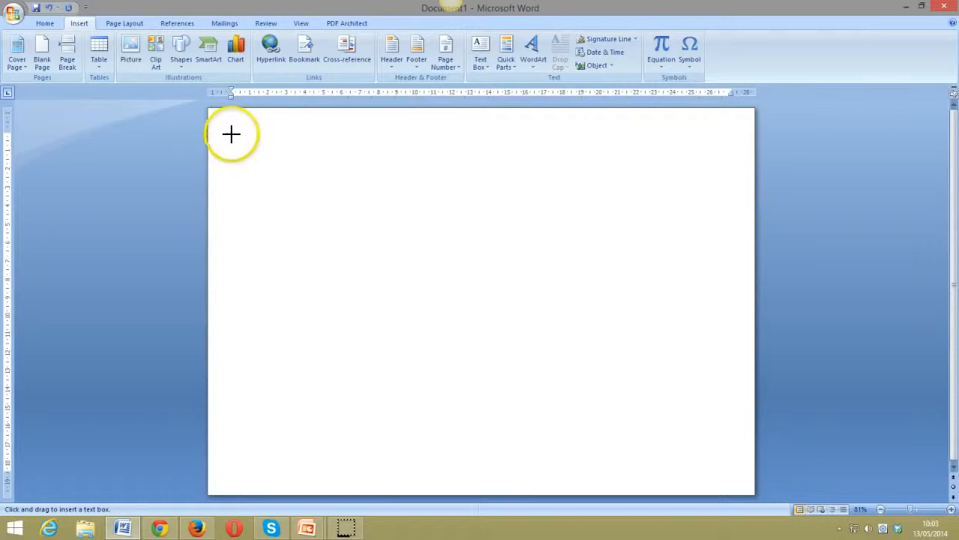
drag(231, 134, 408, 476)
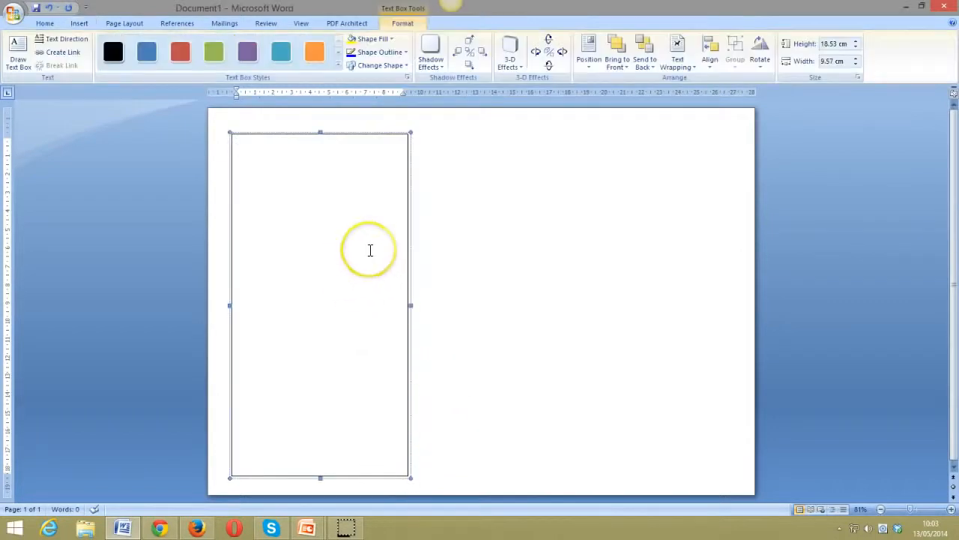
Step: Paste a copy of the text box and move it beside the first one
click(410, 196)
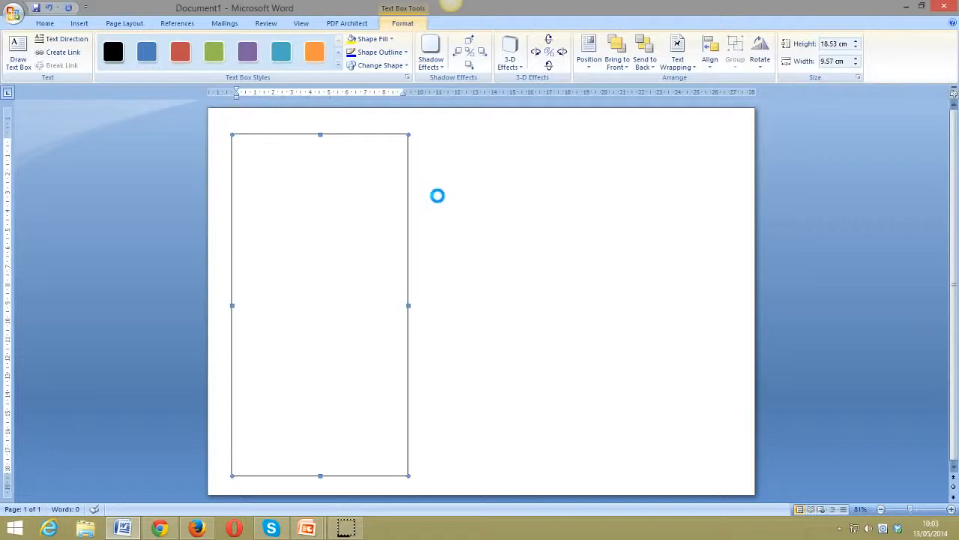
click(439, 193)
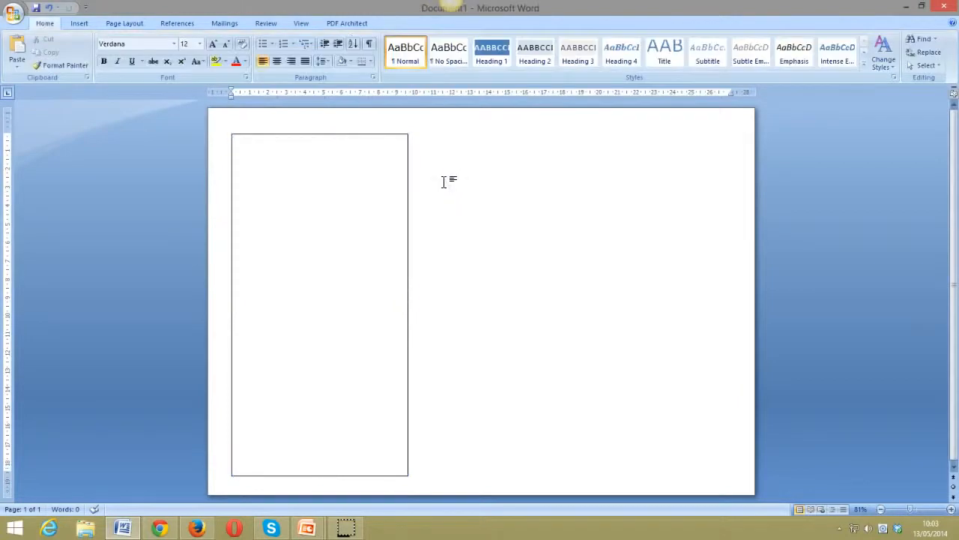
key(ctrl+v)
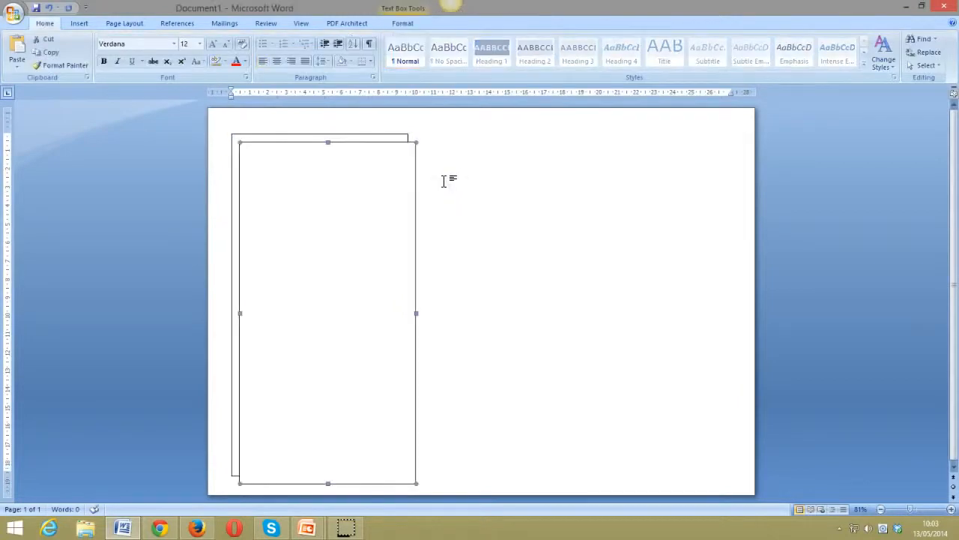
drag(391, 142, 565, 135)
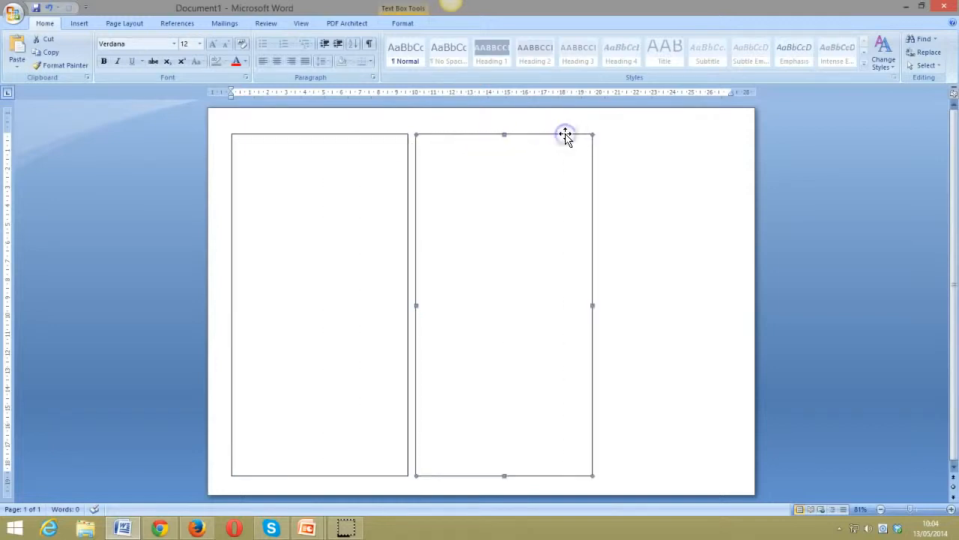
Step: Paste another copy of the text box and place it at the page's right side
click(642, 167)
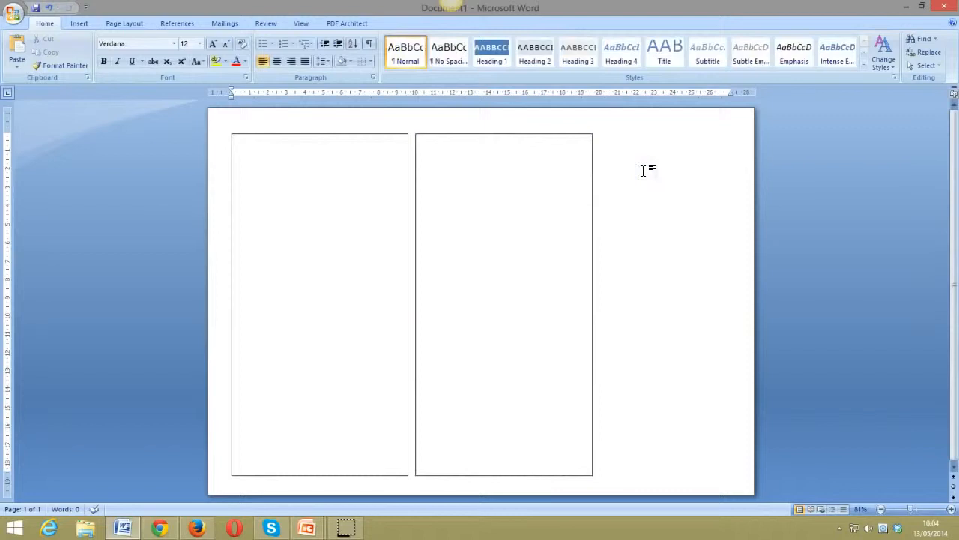
key(ctrl+v)
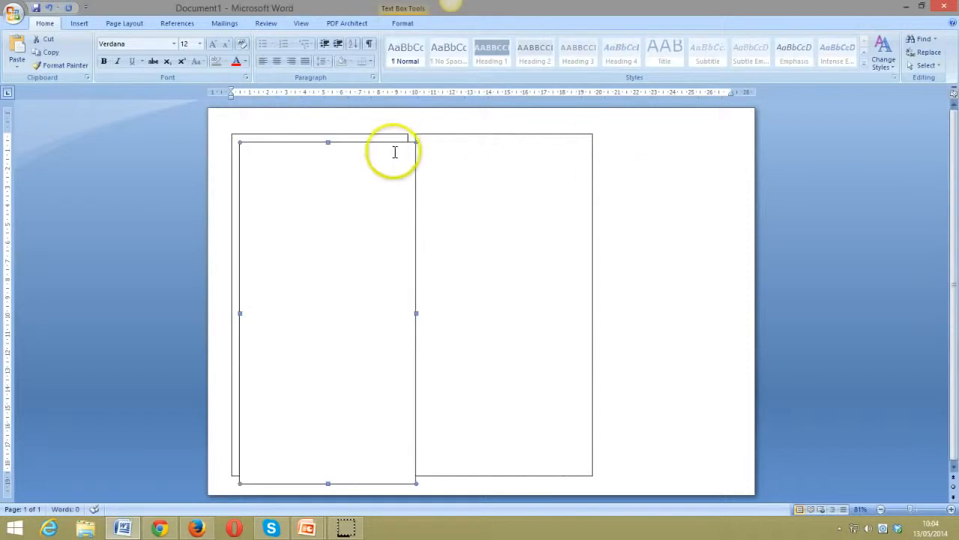
drag(392, 142, 726, 135)
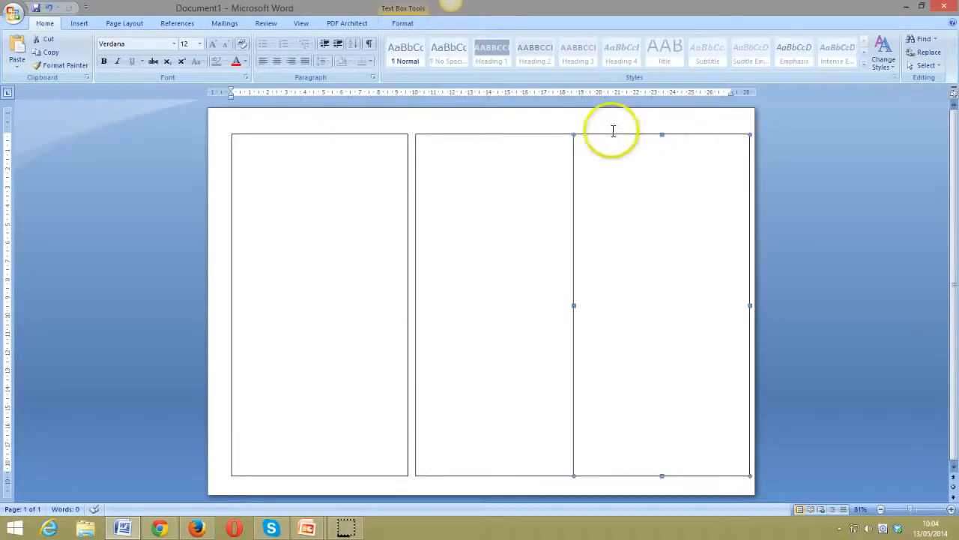
Step: Nudge the left and middle text boxes slightly leftward to close the gaps between columns
click(553, 135)
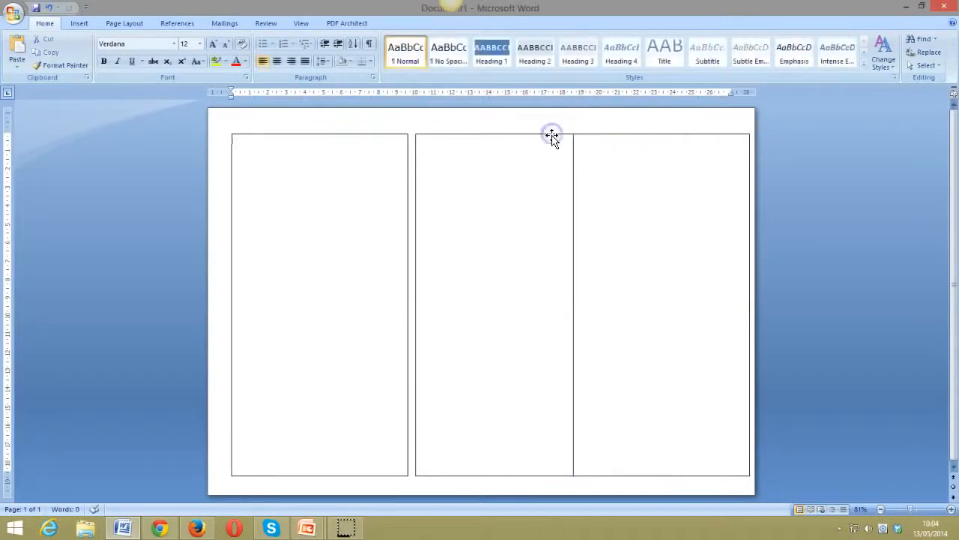
drag(552, 136, 544, 135)
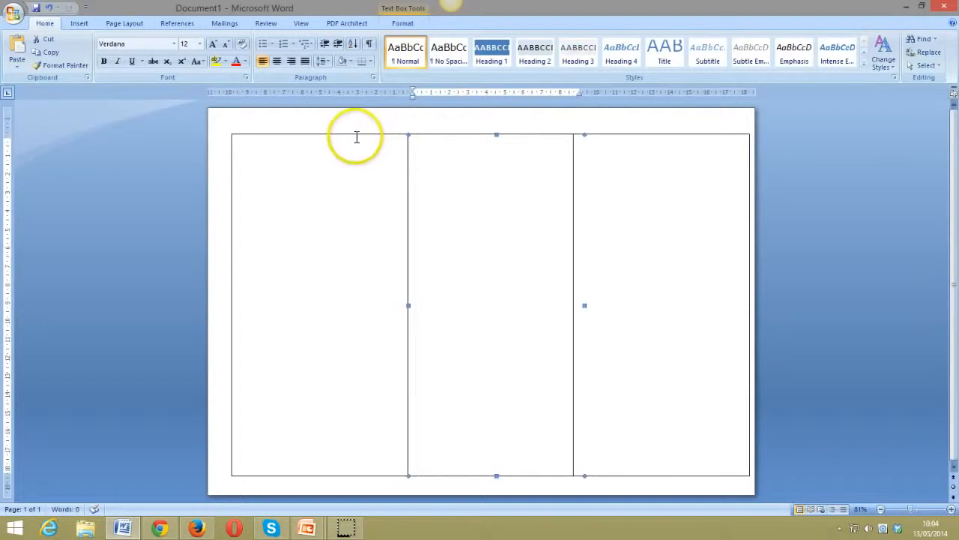
drag(355, 137, 344, 136)
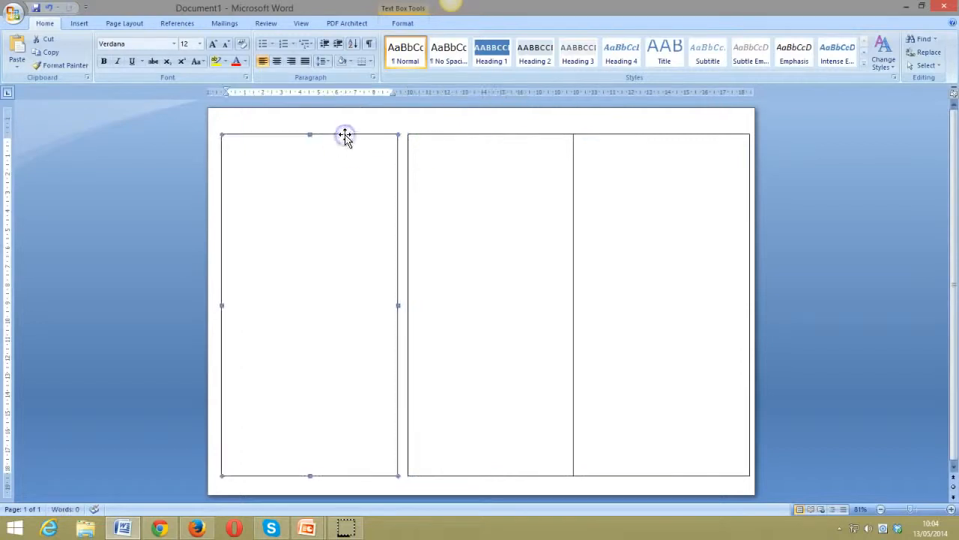
drag(445, 135, 439, 137)
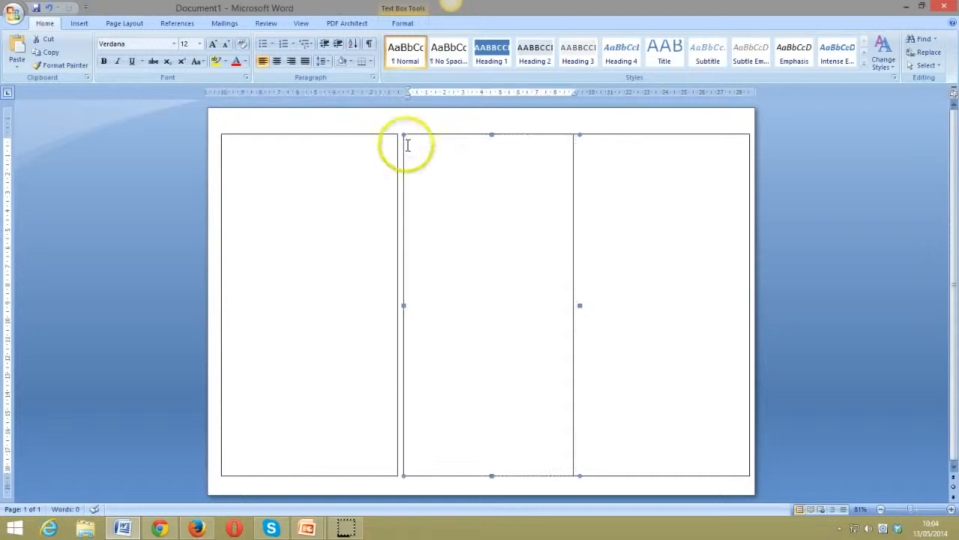
Step: Select all three text boxes and set their width to 8.57 cm
shift+click(371, 137)
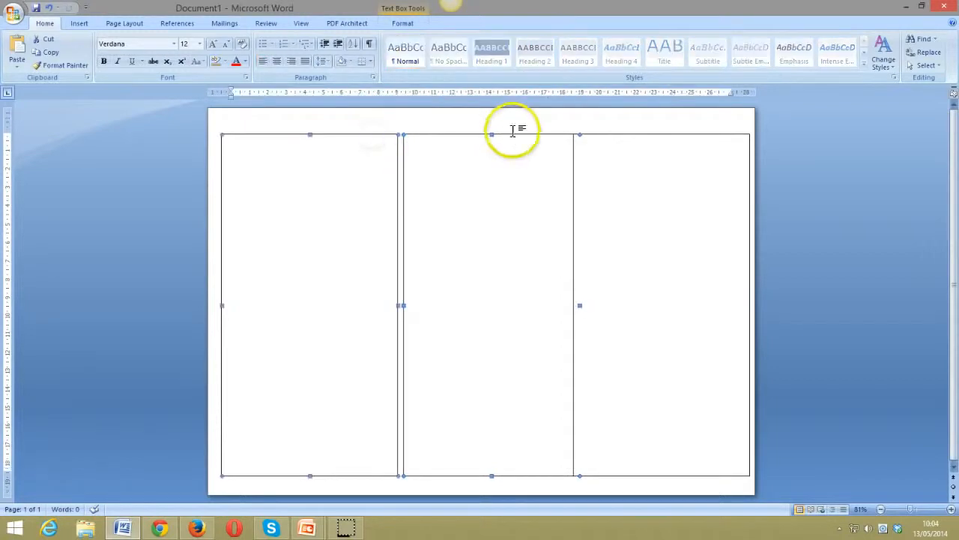
shift+click(604, 135)
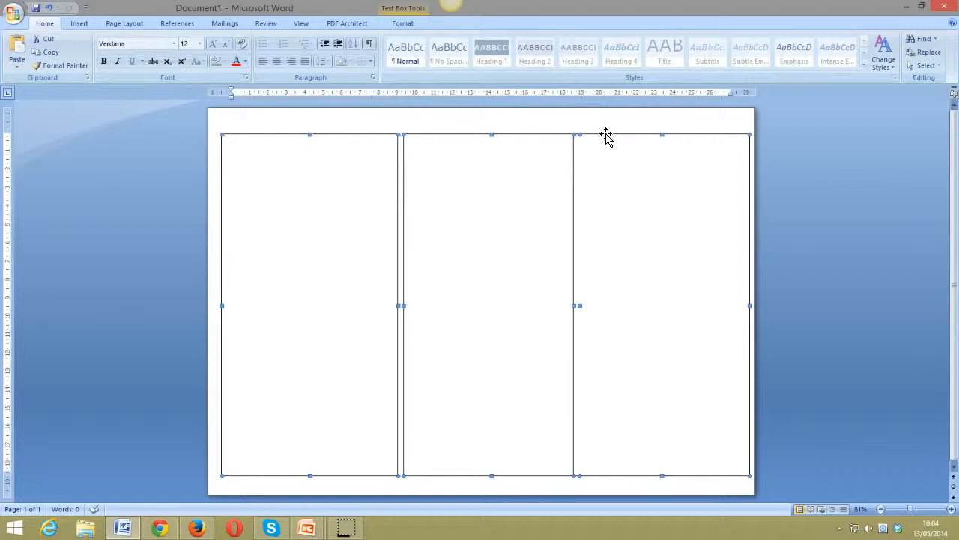
right_click(606, 133)
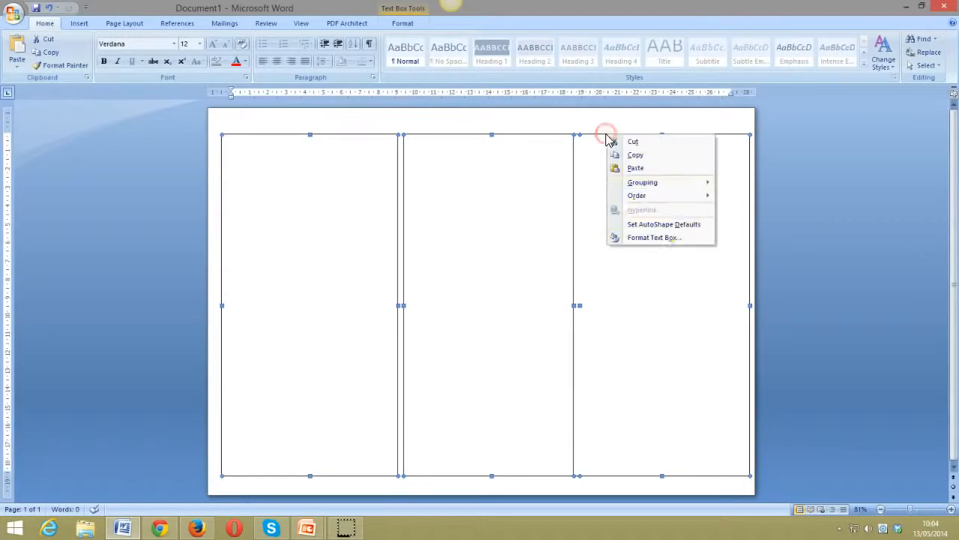
click(654, 237)
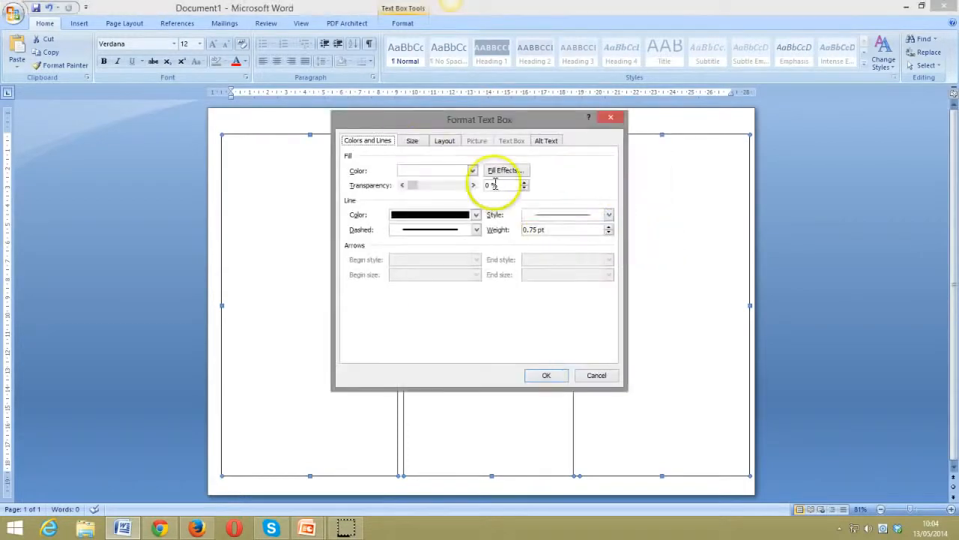
click(420, 142)
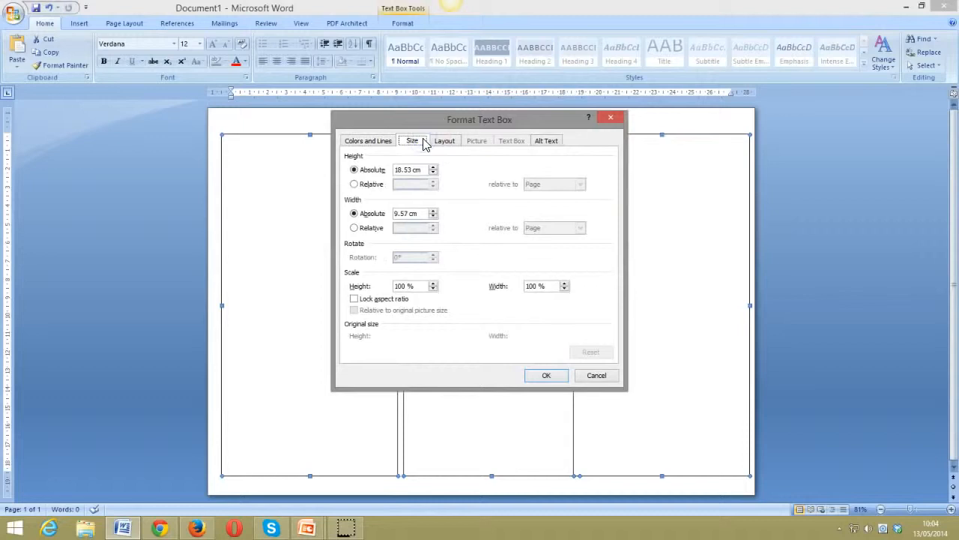
click(410, 170)
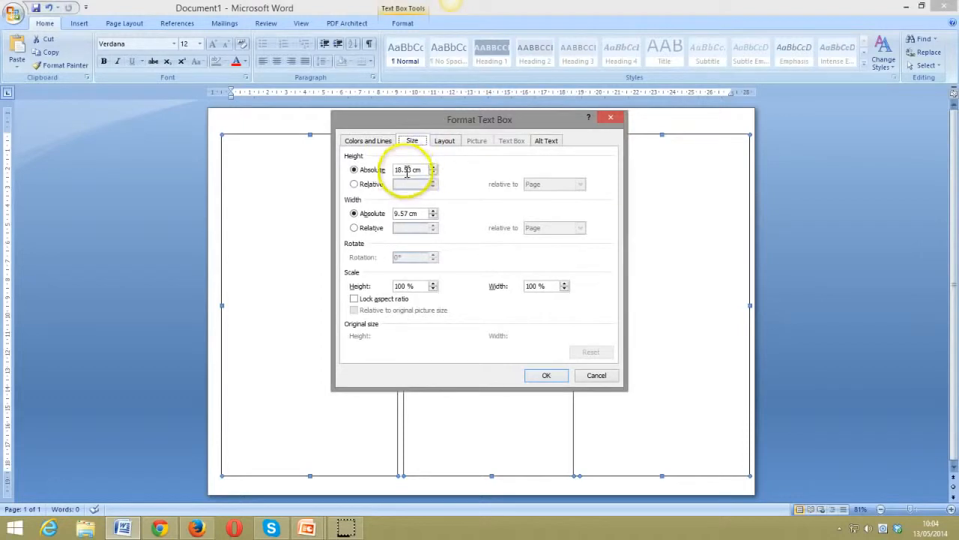
click(406, 214)
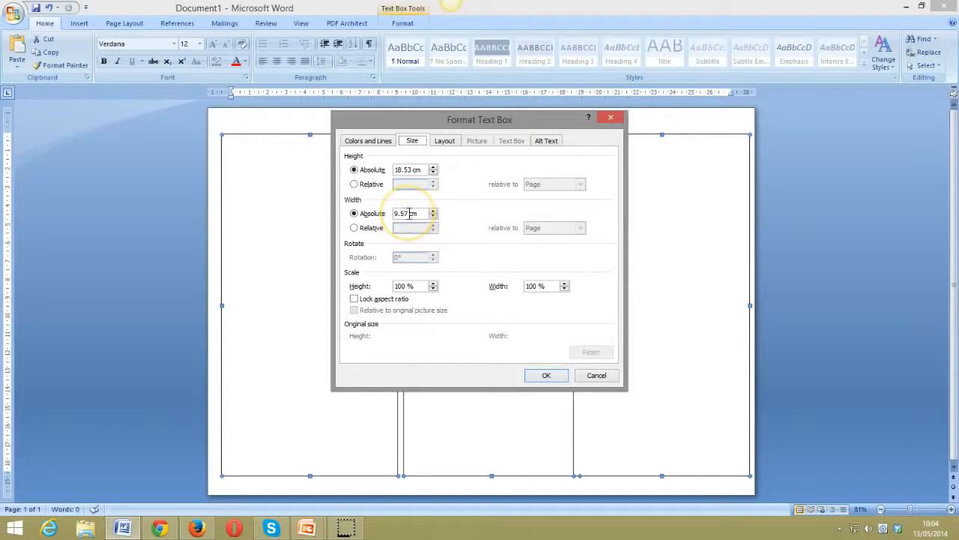
click(410, 213)
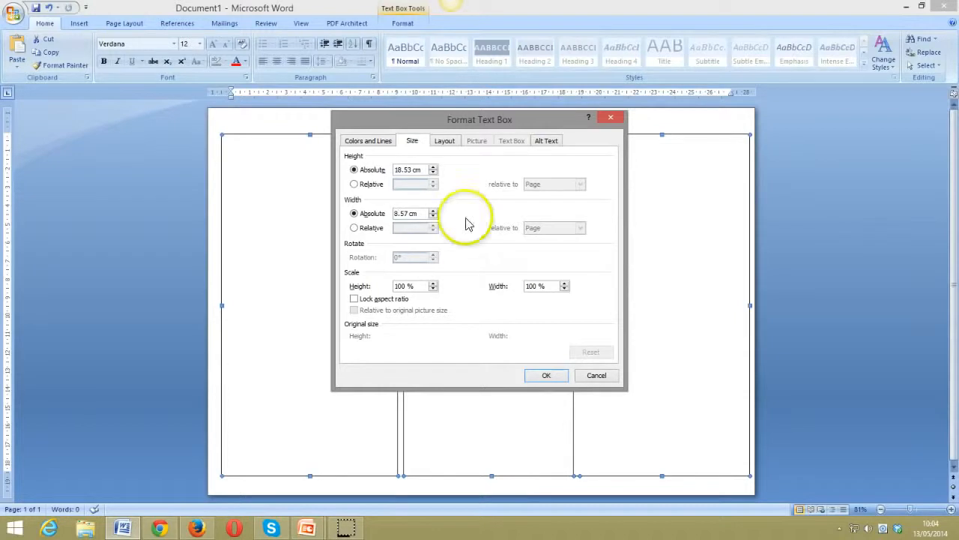
click(546, 375)
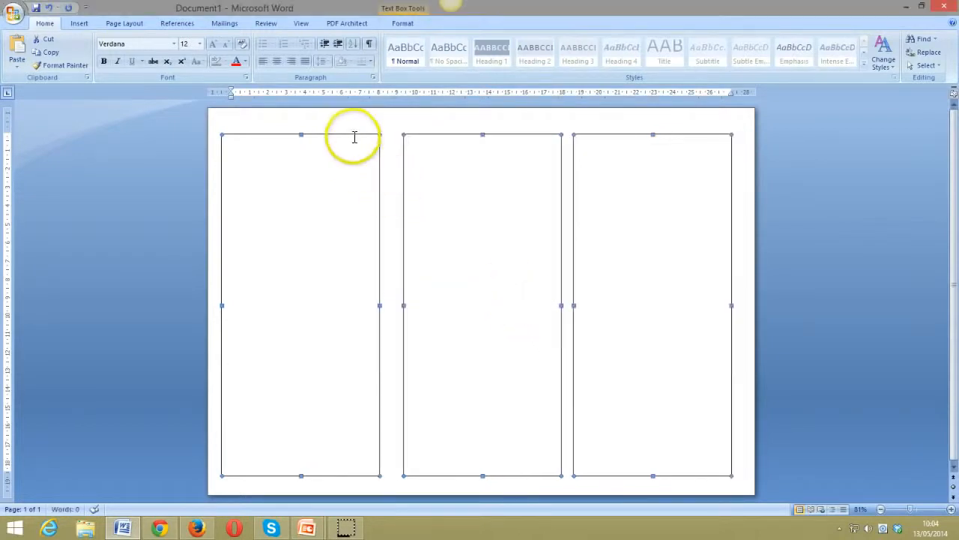
Step: Shift the left text box slightly rightward to even the column spacing
click(396, 129)
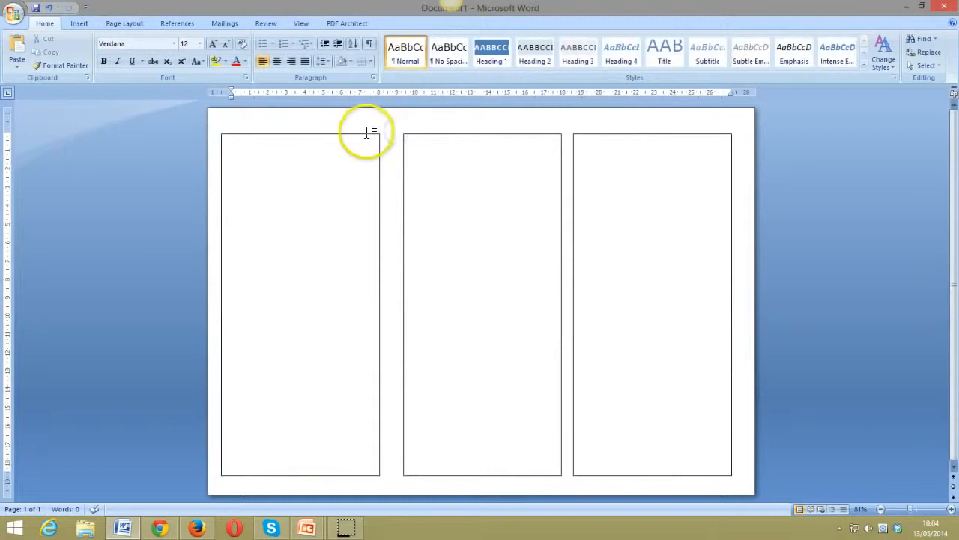
drag(362, 137, 370, 137)
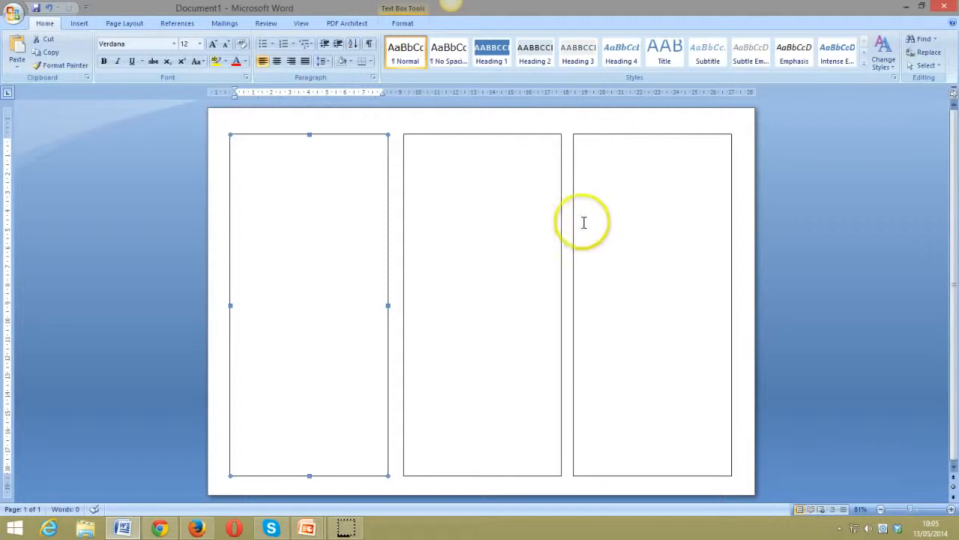
Step: Insert a page break to add a second page
click(472, 124)
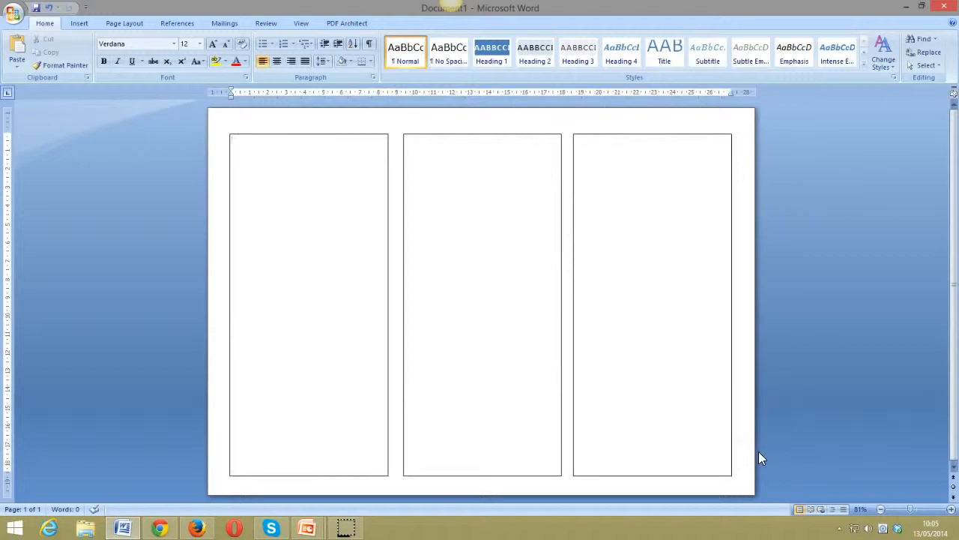
key(ctrl+Return)
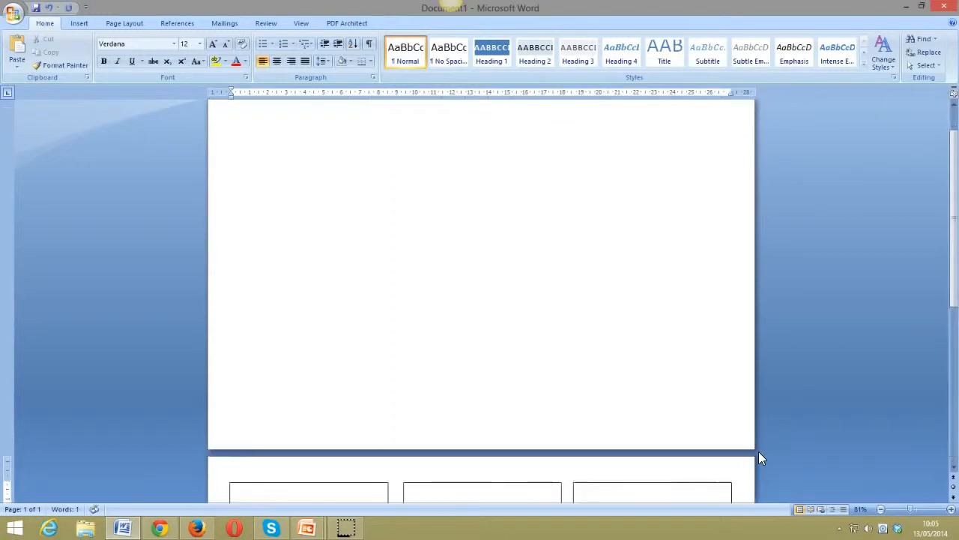
Step: Copy the three text-box columns from the second page and paste them onto the first page
click(774, 451)
scroll(791, 453, down, 3)
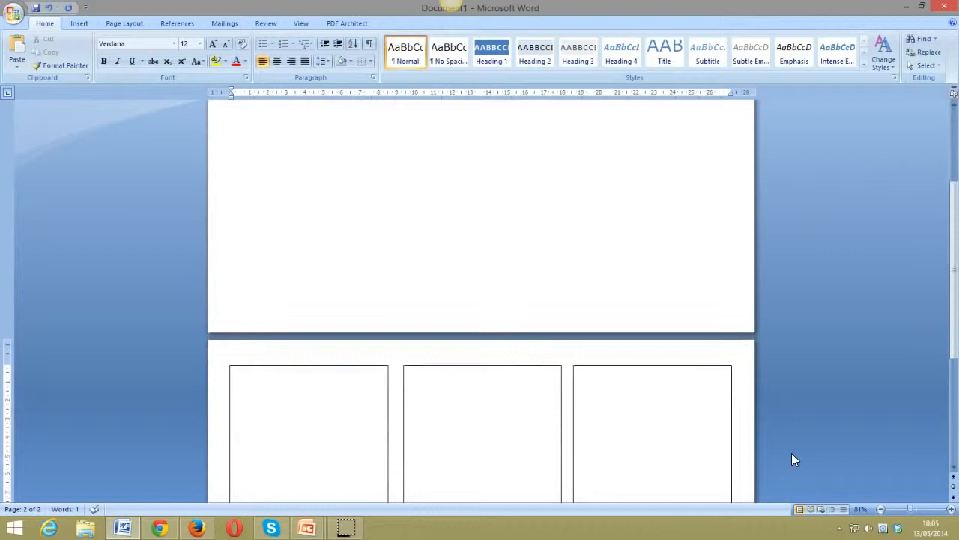
click(365, 367)
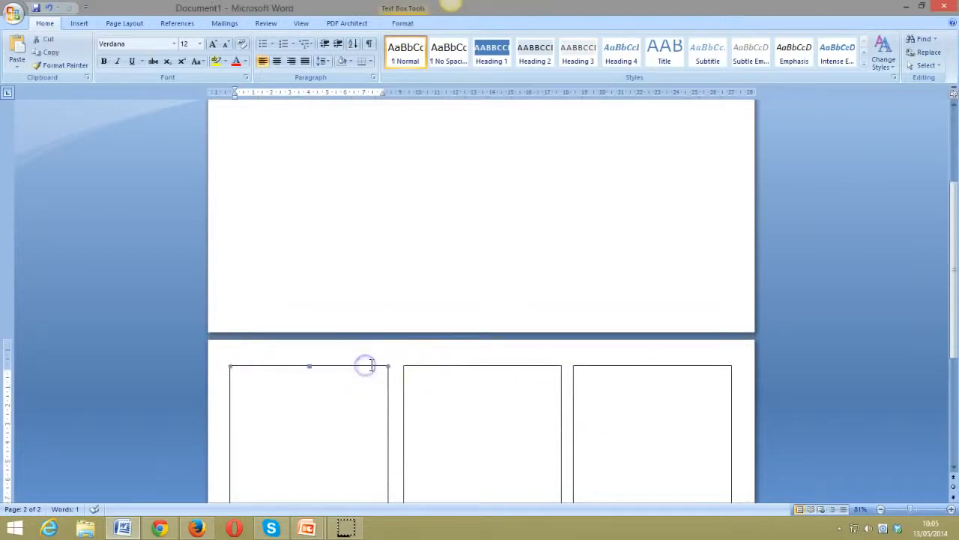
shift+click(437, 365)
scroll(437, 365, down, 3)
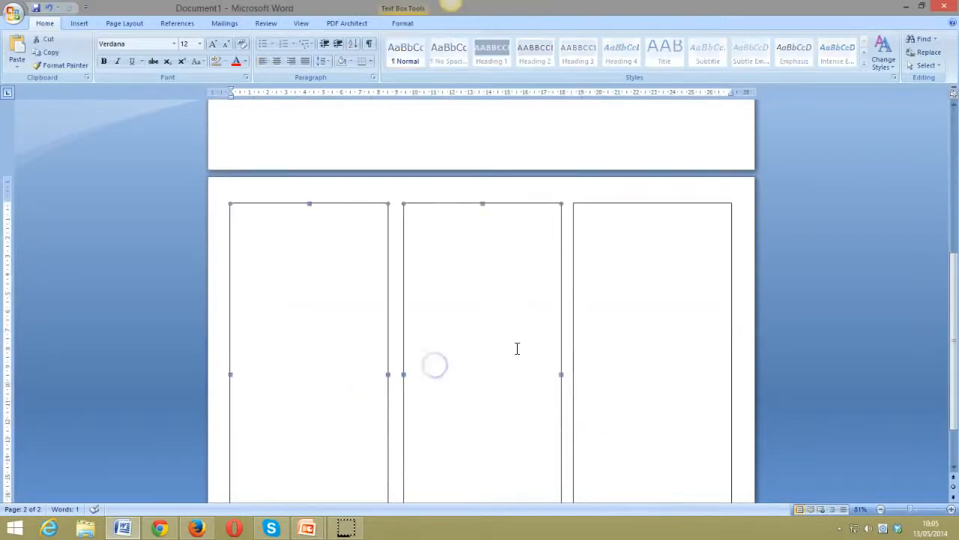
shift+click(597, 204)
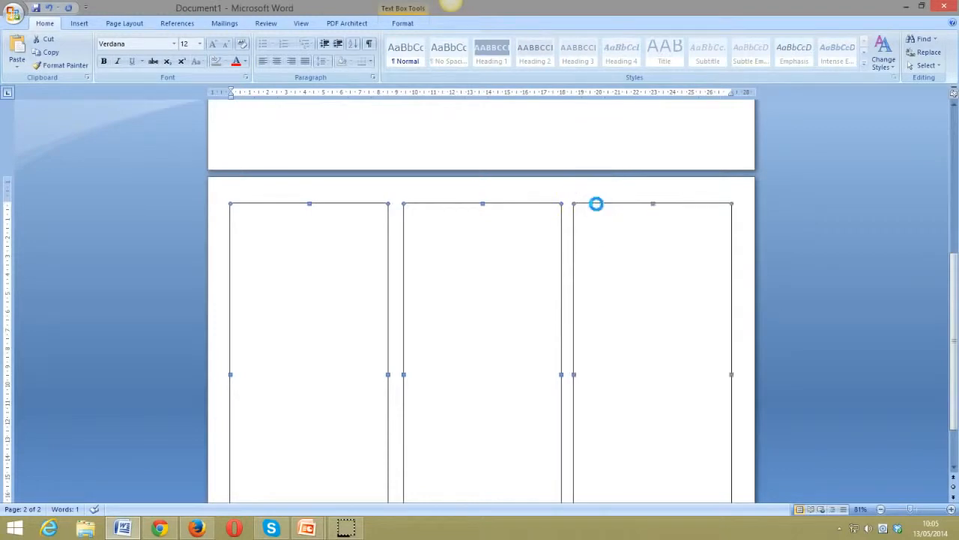
scroll(597, 203, up, 15)
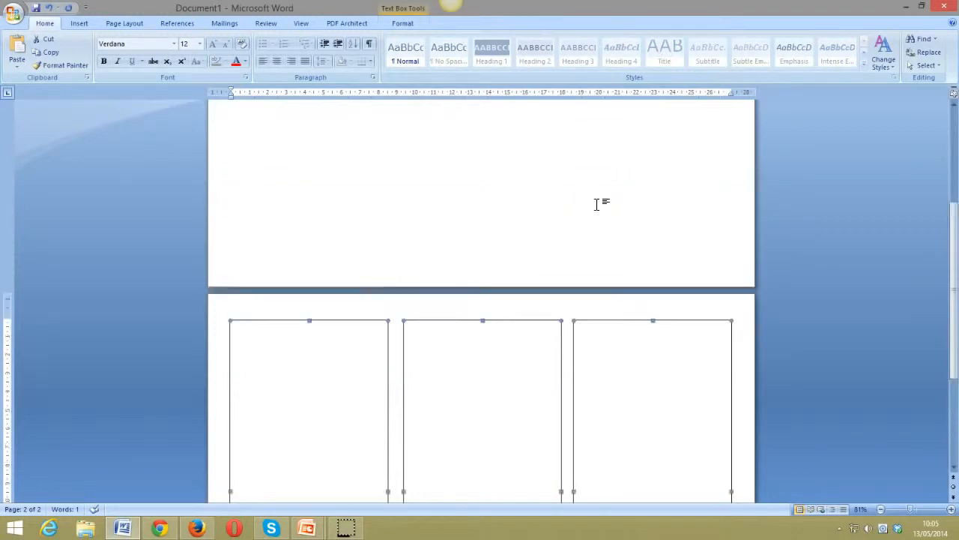
click(241, 131)
key(ctrl+v)
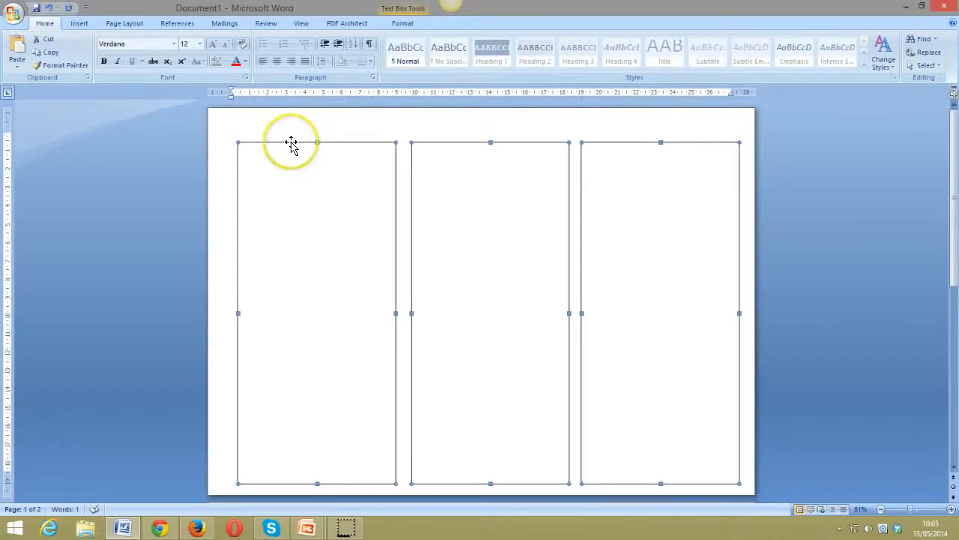
Step: Nudge the pasted text boxes left and up so they sit in the same position as the second page's columns
key(Left)
key(Left)
key(Left)
key(Left)
key(Left)
key(Left)
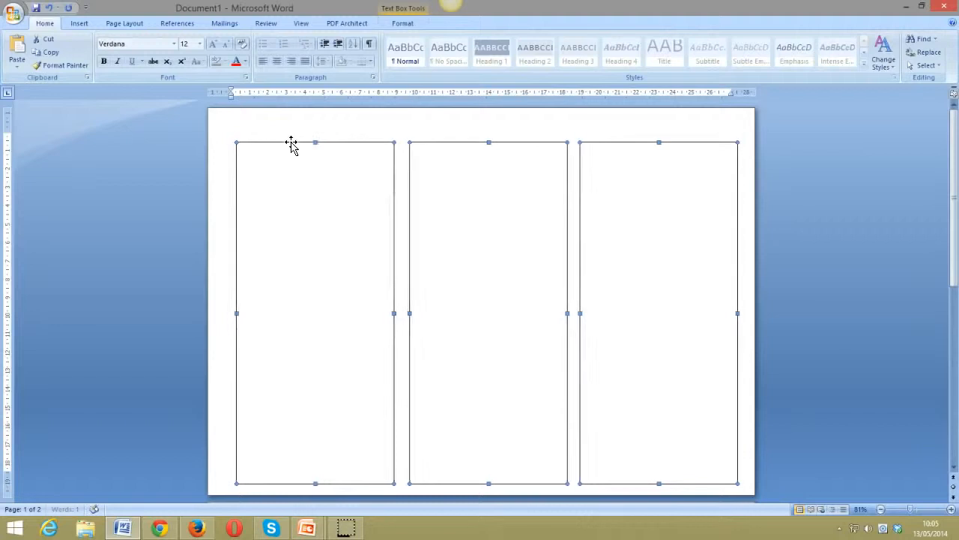
key(Up)
key(Up)
key(Up)
key(Up)
key(Up)
key(Up)
key(Up)
key(Up)
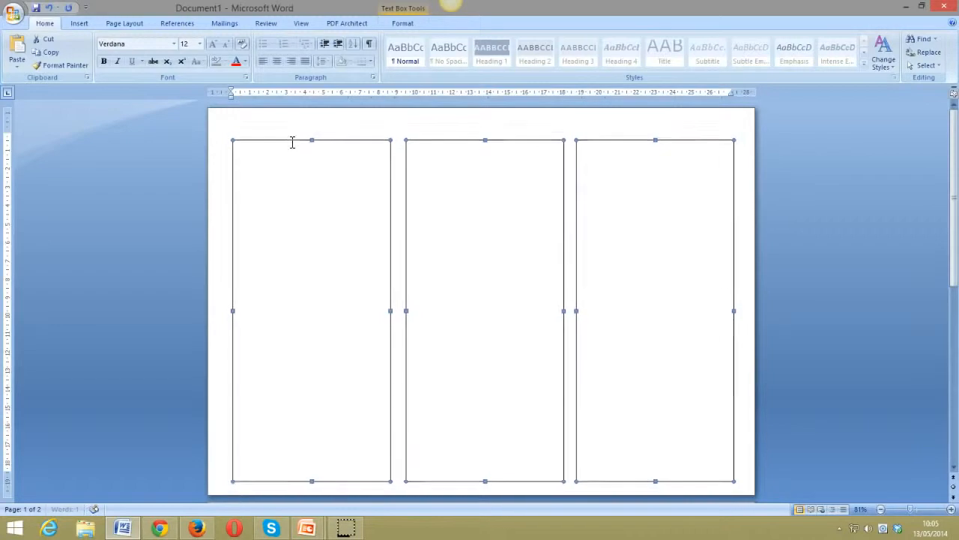
key(Up)
key(Up)
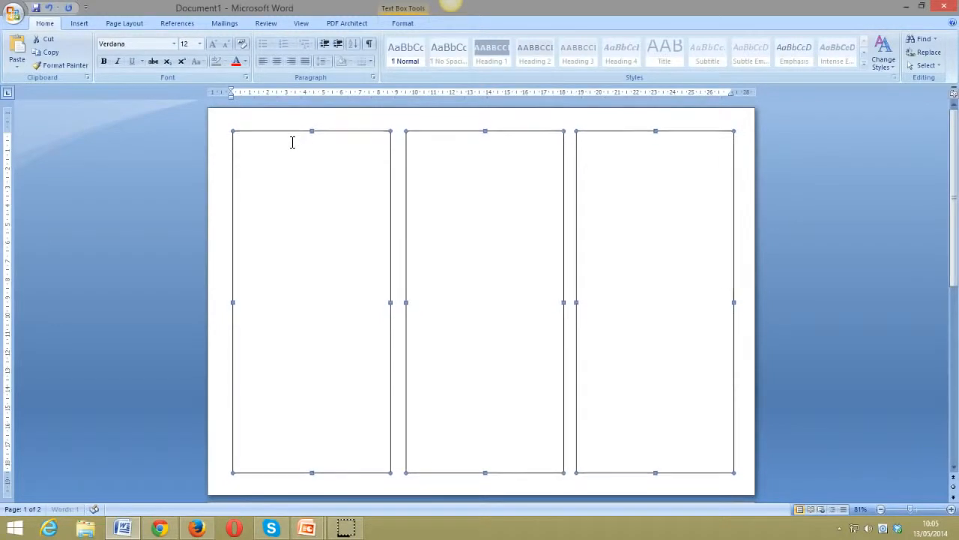
key(Up)
key(Right)
key(Right)
key(Up)
key(Up)
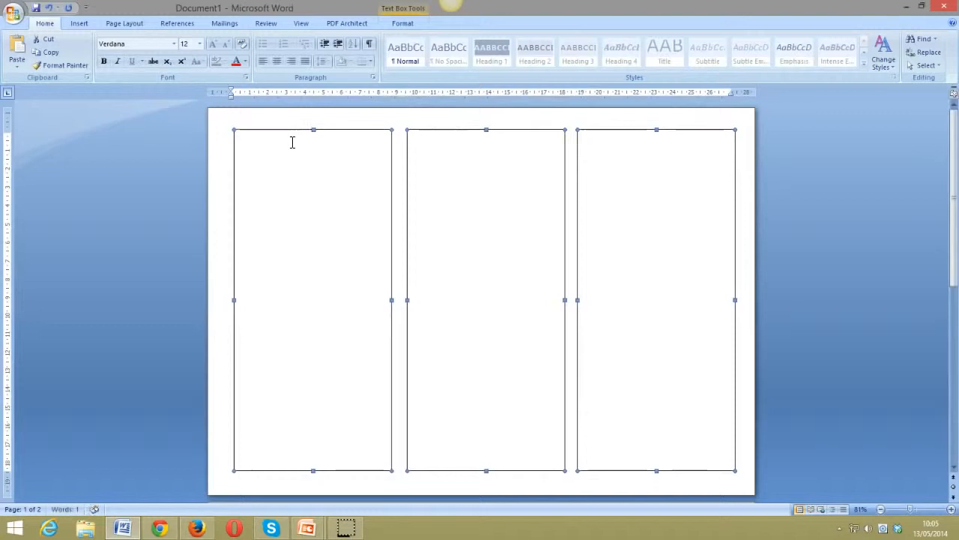
key(Left)
key(Up)
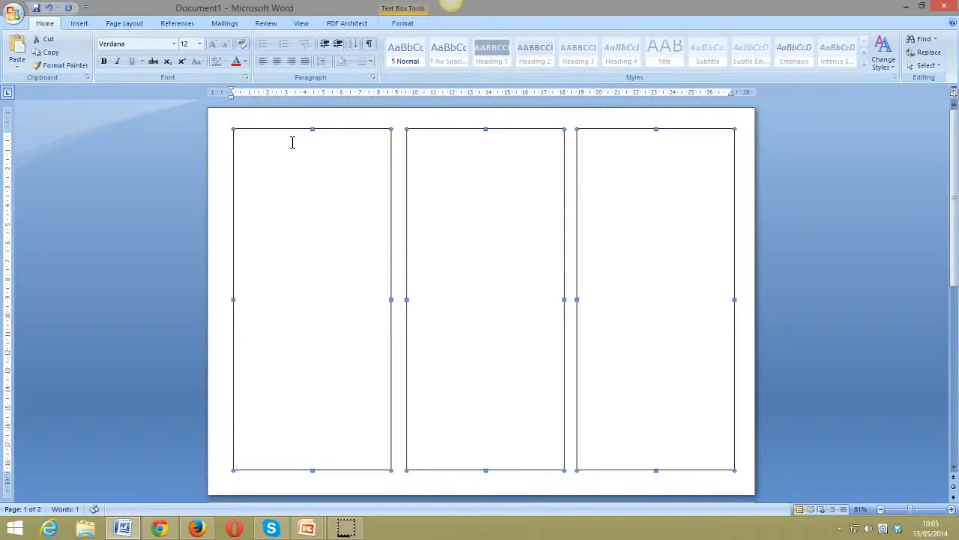
click(321, 135)
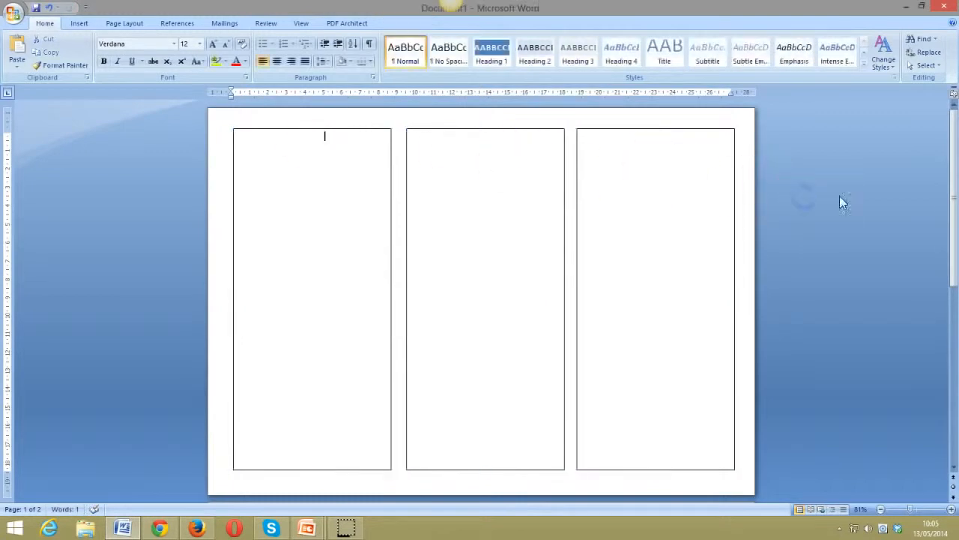
Step: Enter Front as the heading text in the first page's right column
mouse_move(954, 186)
mouse_down()
mouse_move(955, 330)
mouse_move(955, 169)
mouse_move(955, 250)
mouse_move(956, 189)
mouse_up()
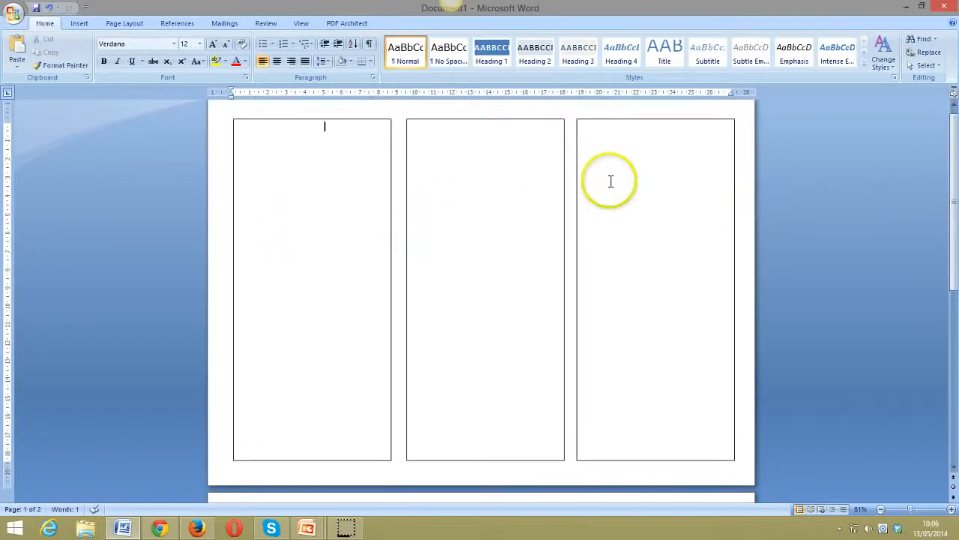
click(647, 150)
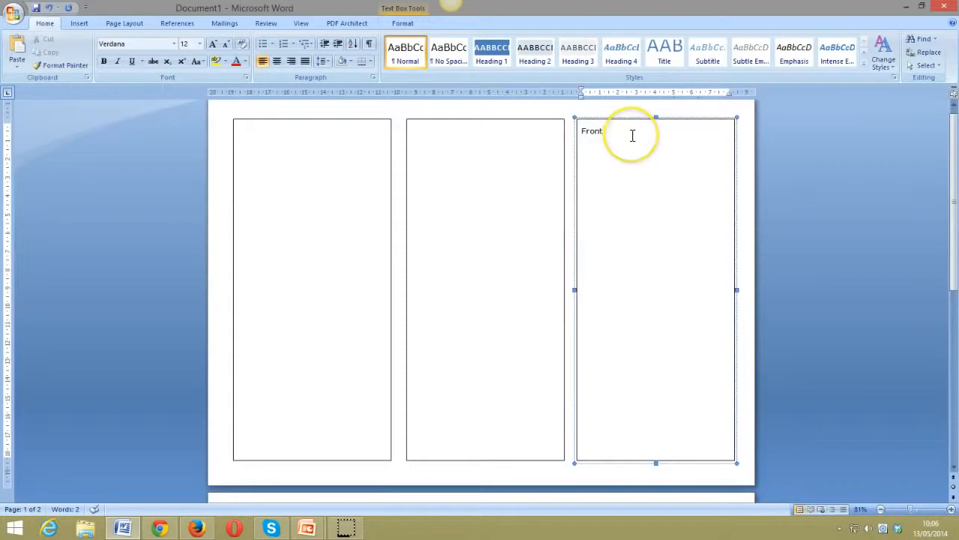
scroll(625, 150, down, 1)
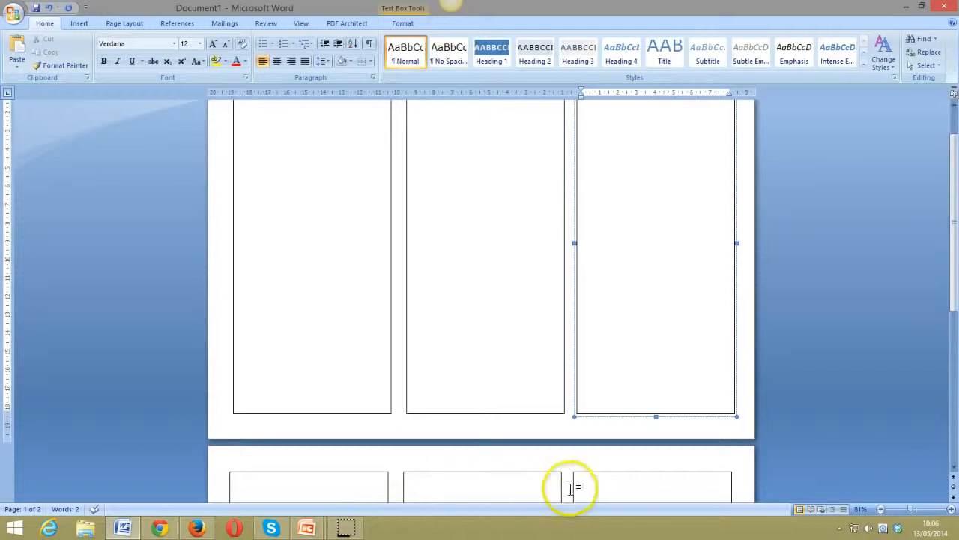
click(599, 487)
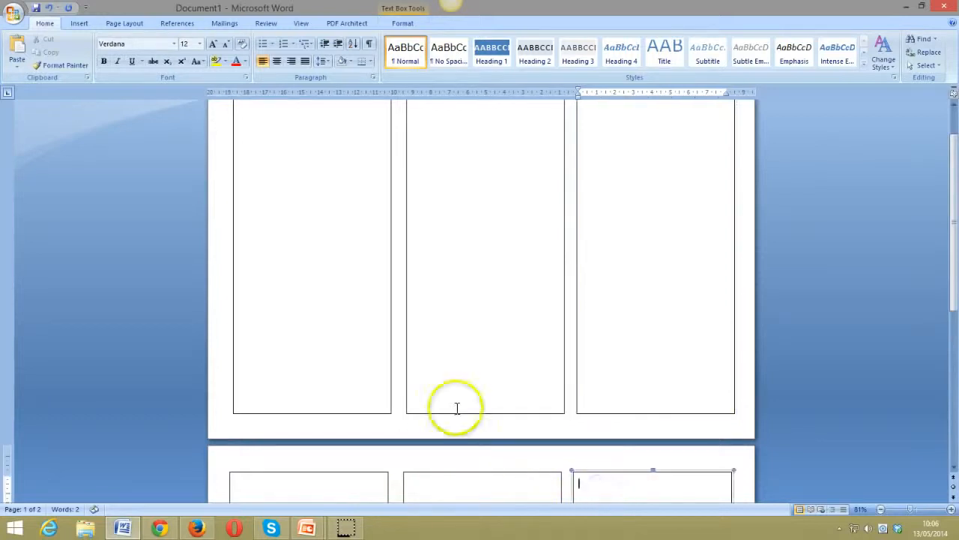
click(346, 276)
click(468, 264)
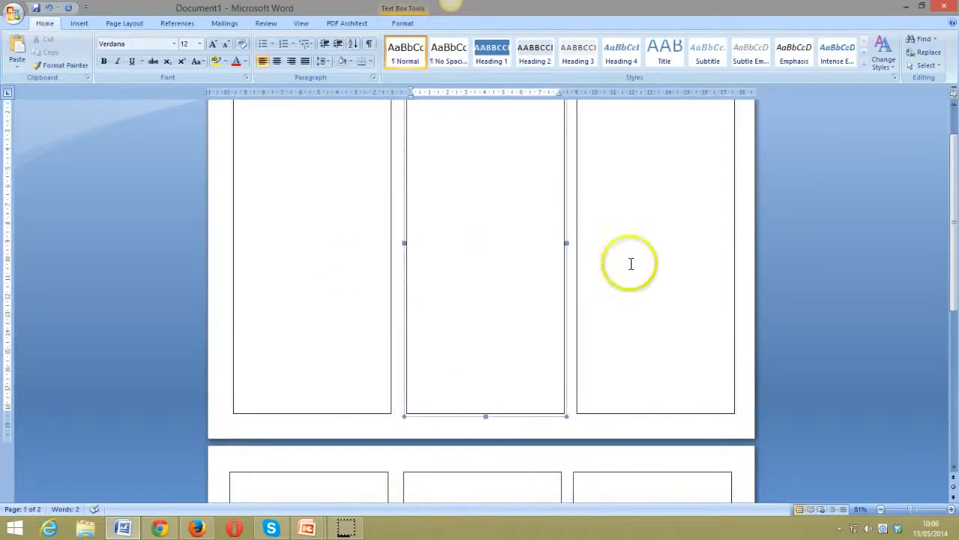
click(698, 227)
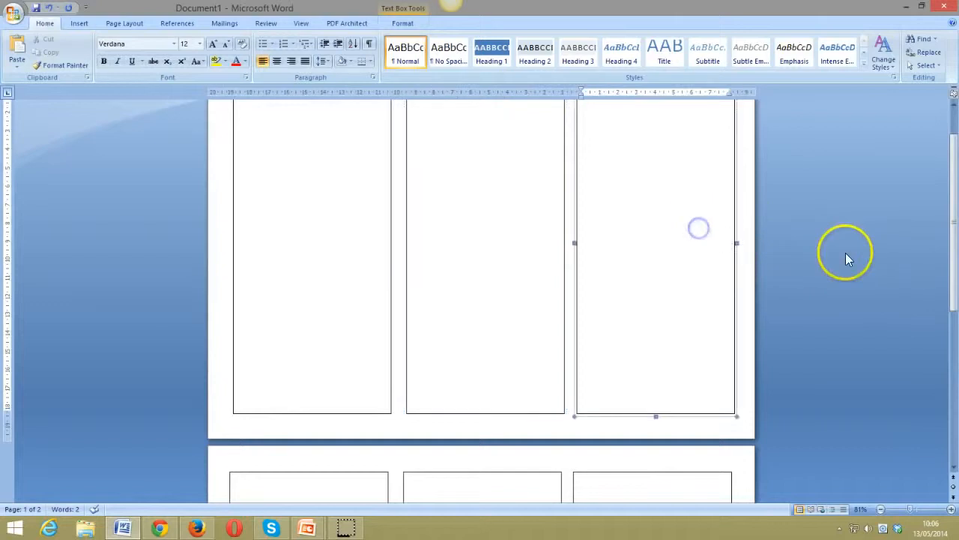
scroll(857, 253, up, 1)
scroll(856, 255, down, 1)
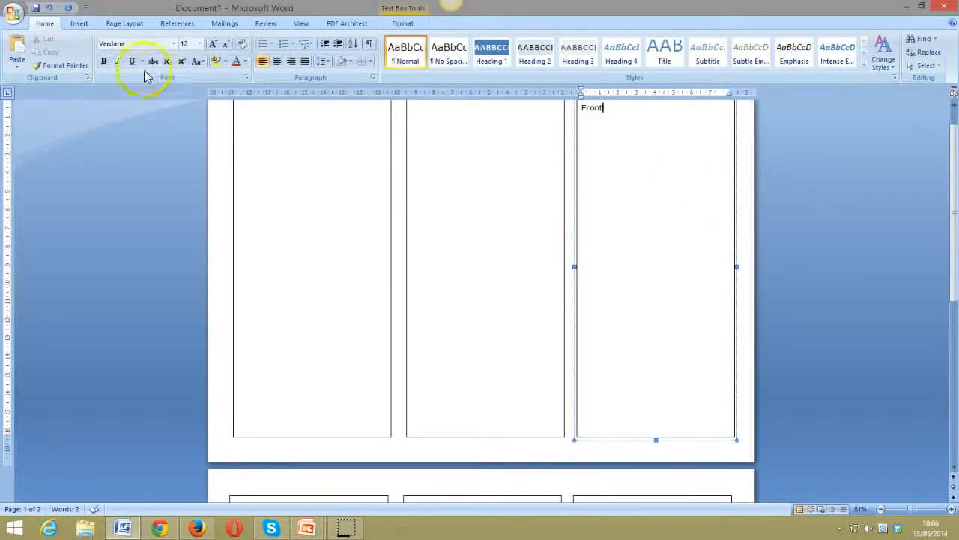
Step: Link the first page's right text box forward to the second page's left text box
click(400, 26)
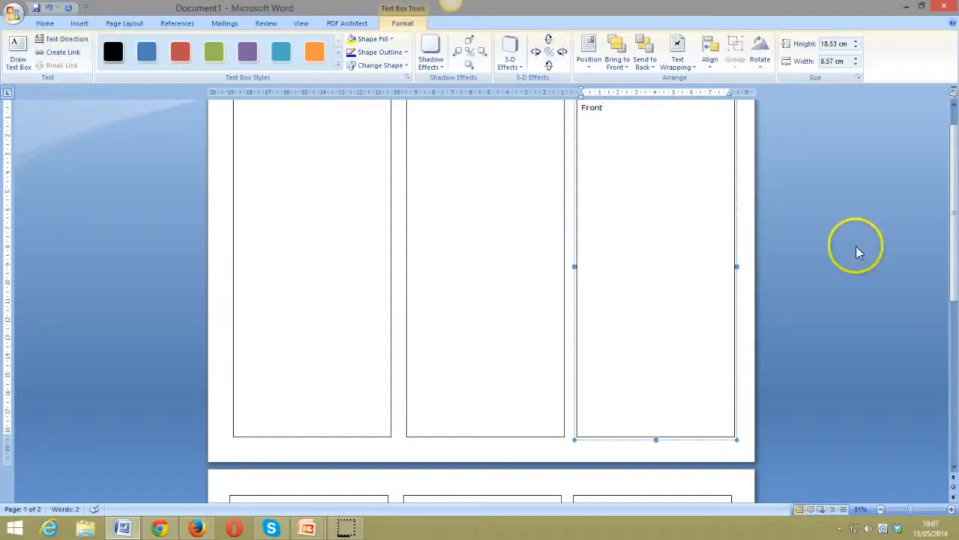
drag(954, 222, 953, 251)
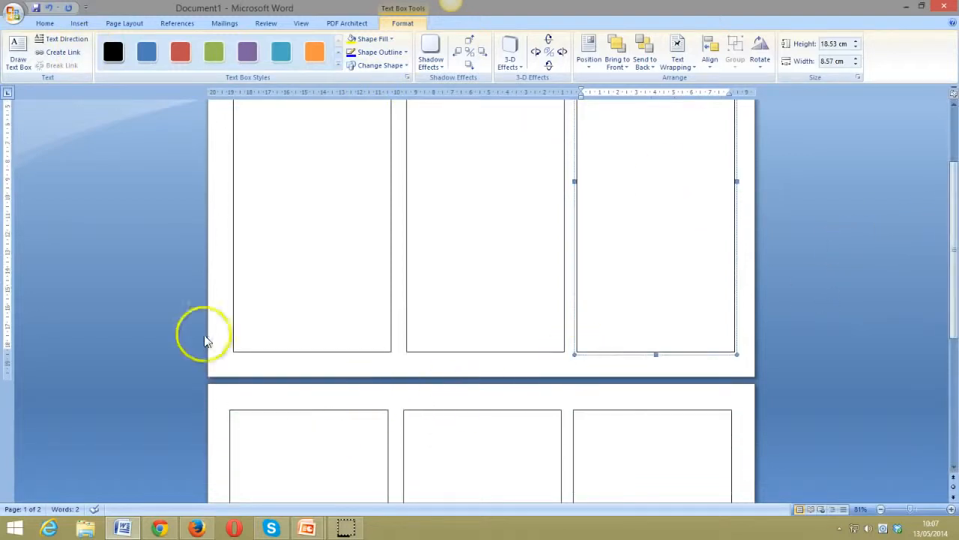
click(56, 52)
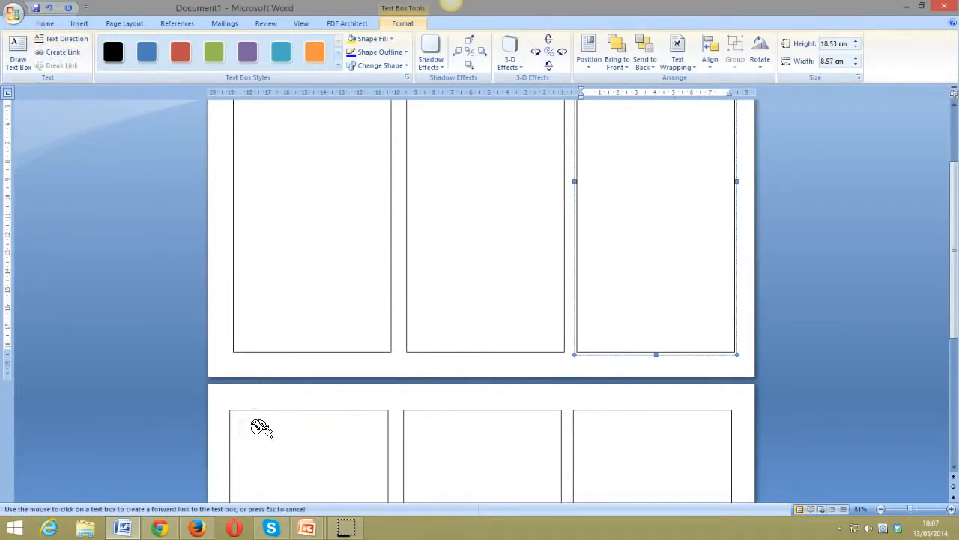
click(274, 424)
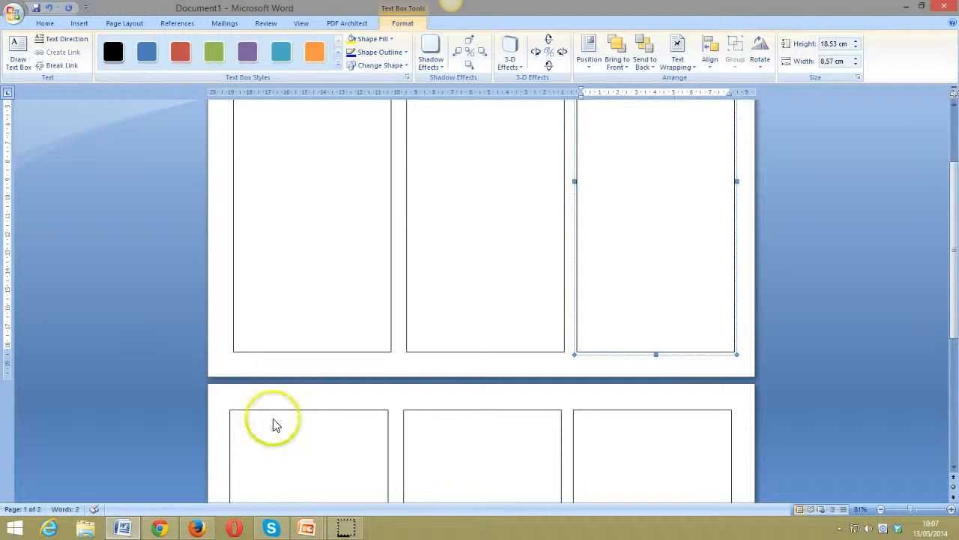
Step: Link the second page's left text box forward to its middle text box
click(278, 414)
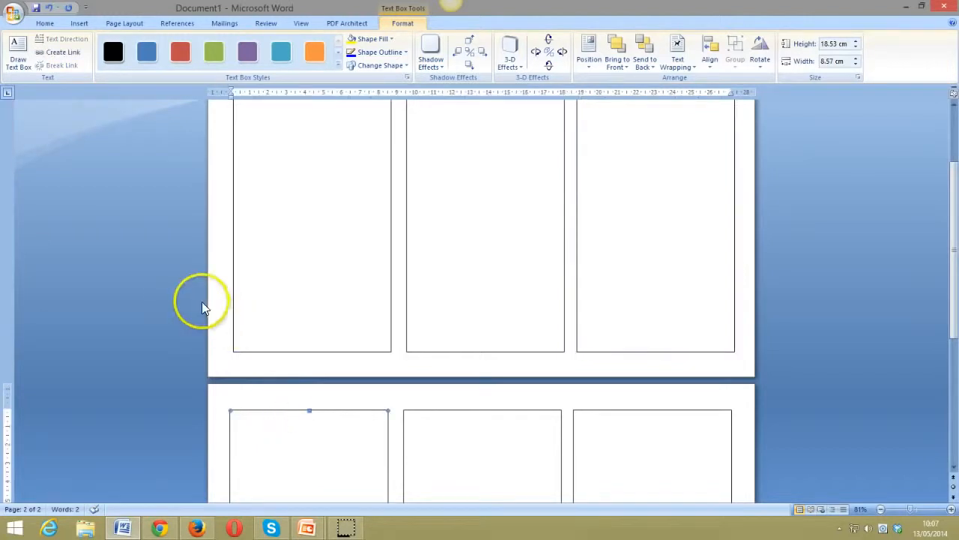
click(57, 53)
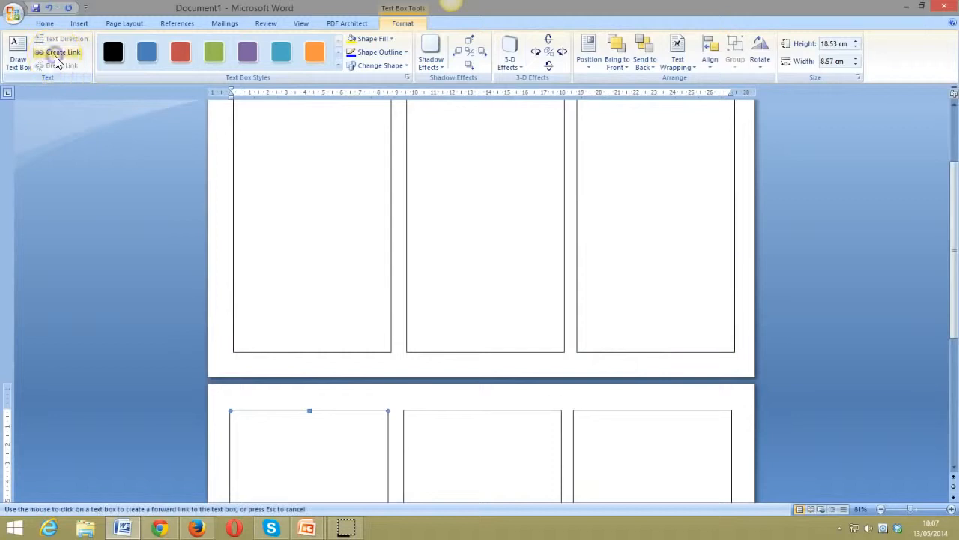
click(432, 432)
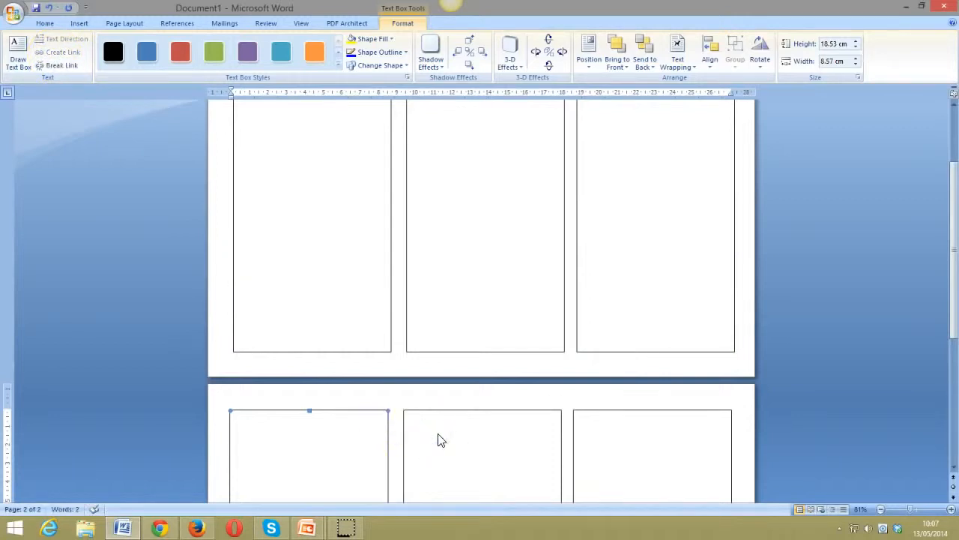
Step: Link the second page's middle text box forward to its right text box
click(443, 413)
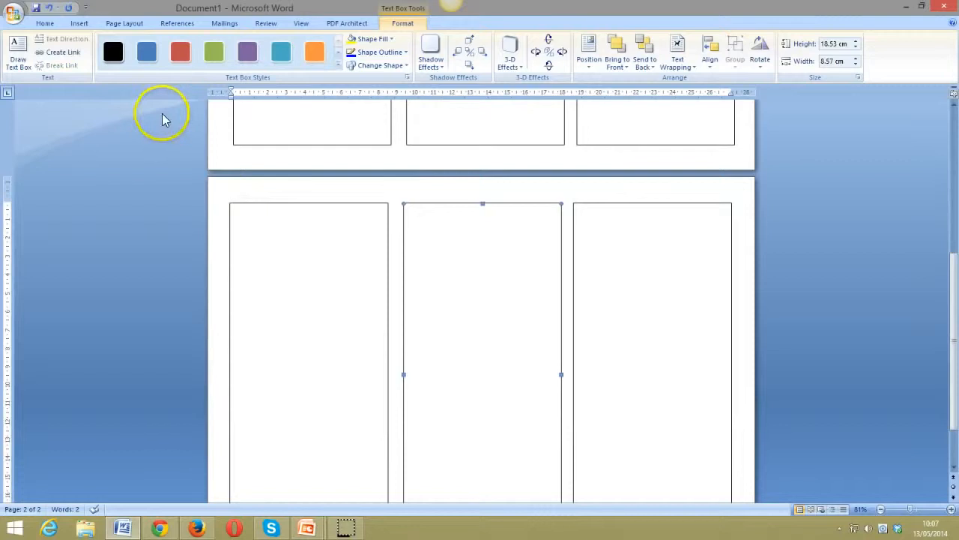
click(62, 54)
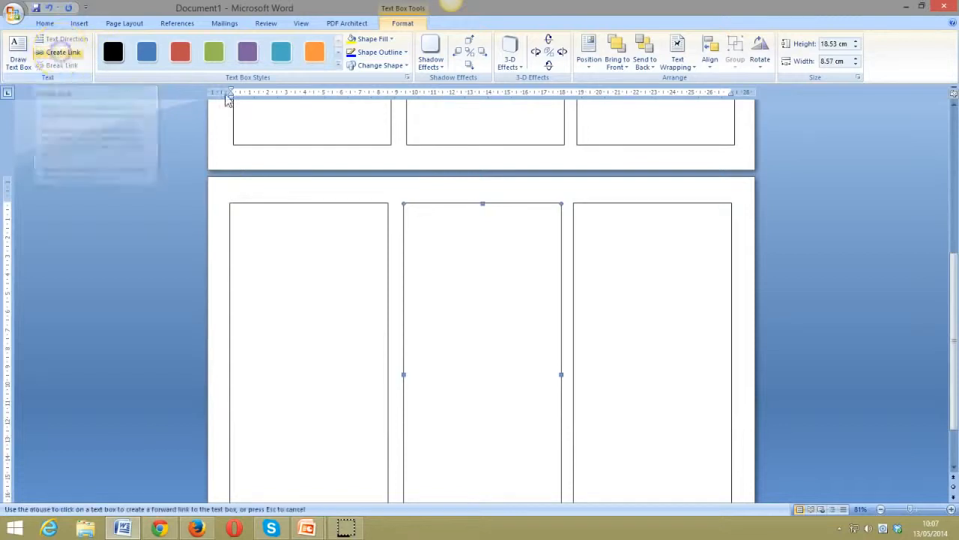
click(626, 272)
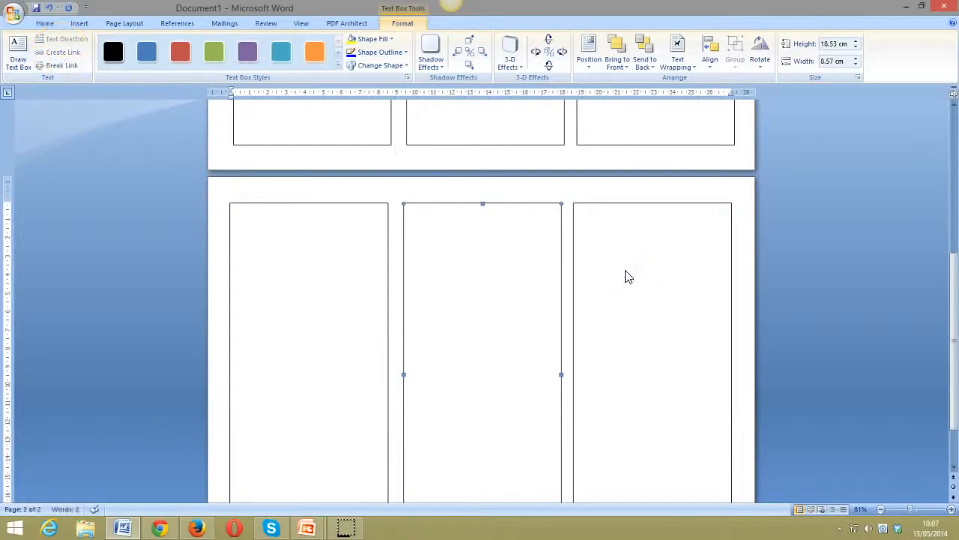
Step: Link the second page's right text box forward to the first page's left text box
click(628, 203)
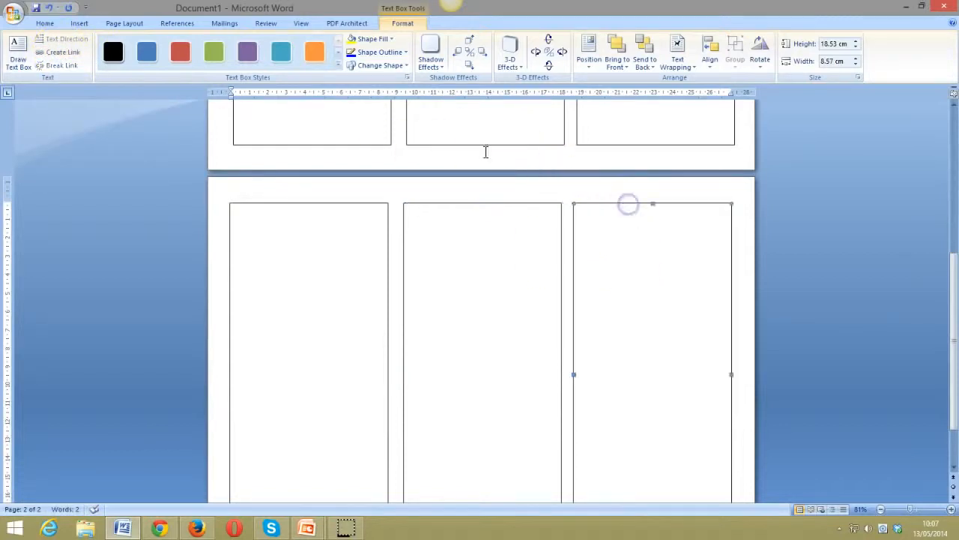
click(63, 52)
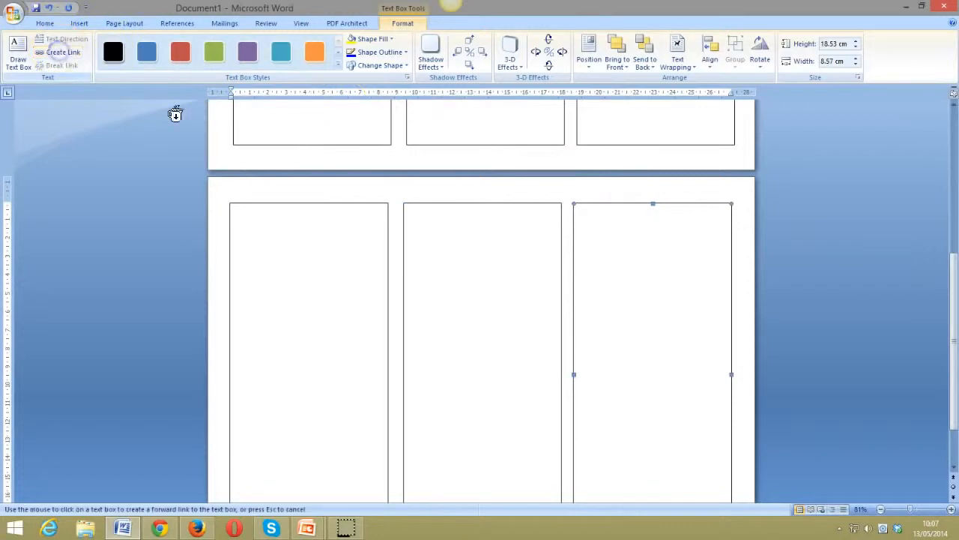
scroll(284, 187, up, 2)
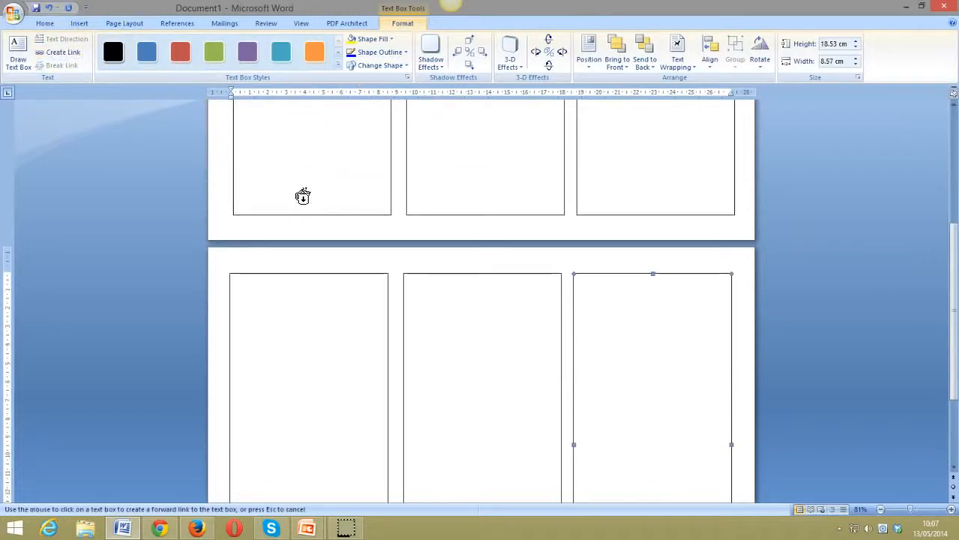
click(303, 197)
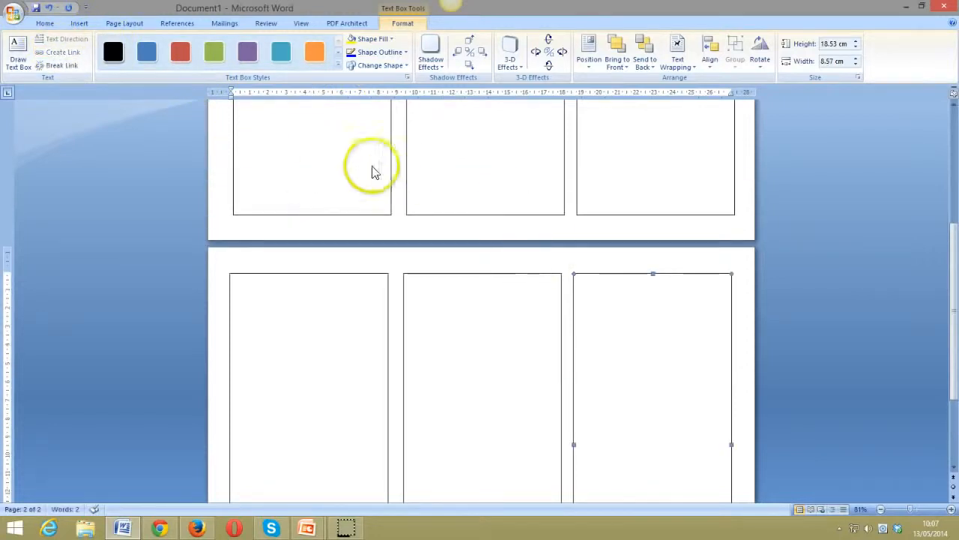
Step: Link the first page's left text box forward to its middle text box
click(389, 169)
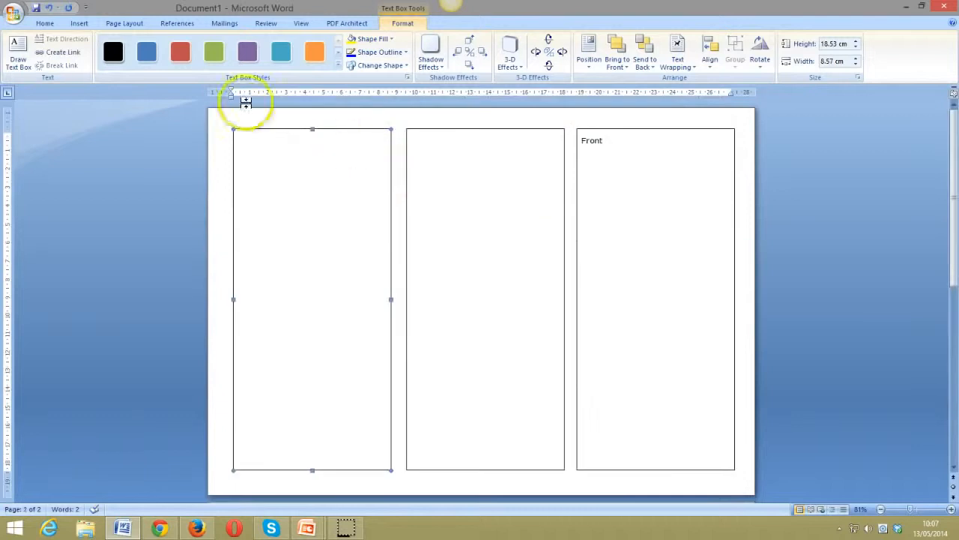
click(66, 53)
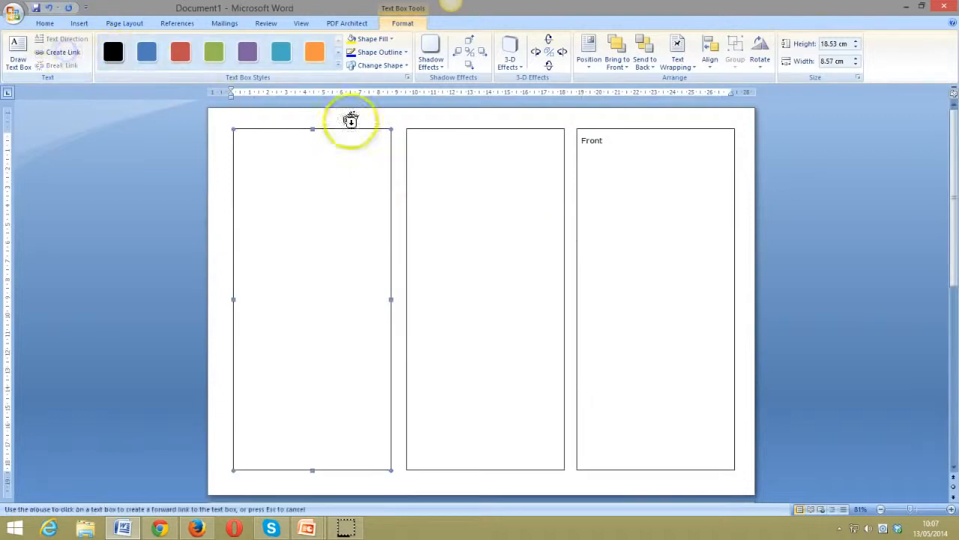
click(450, 162)
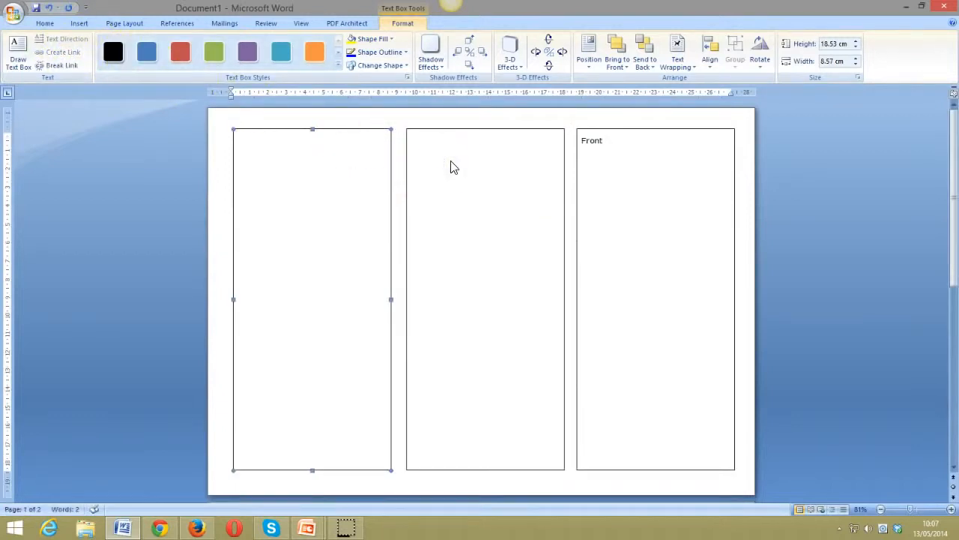
Step: Place the insertion point after 'Front' in the first page's right text box
click(453, 128)
click(638, 148)
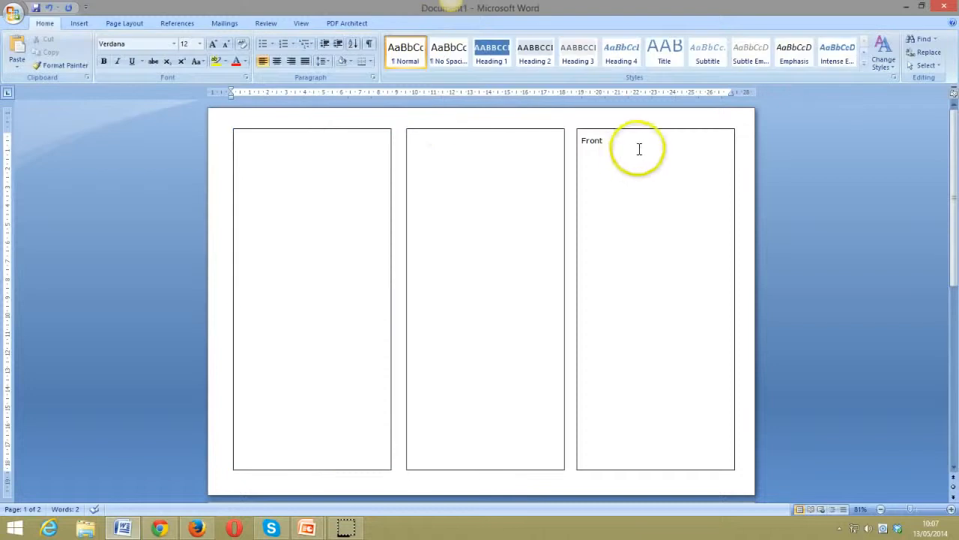
click(617, 141)
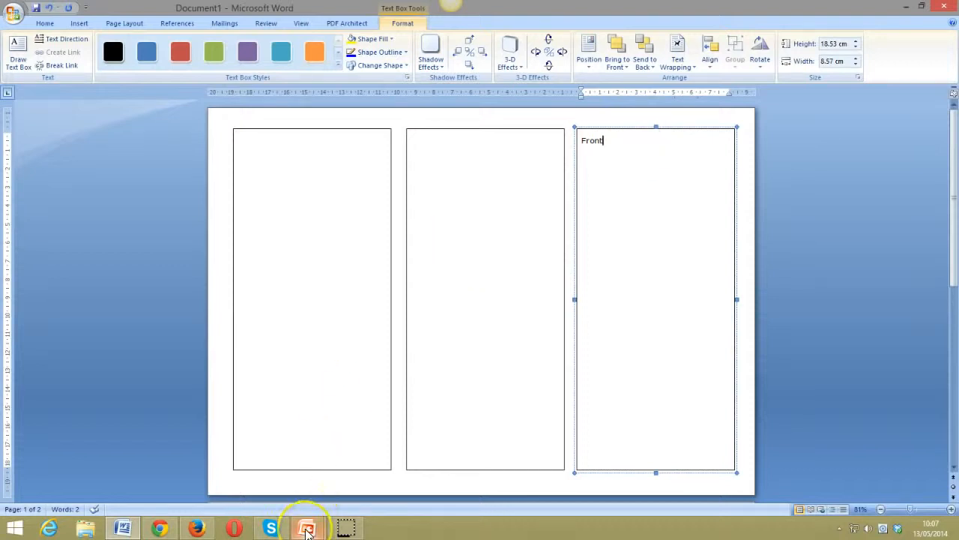
Step: Switch to the Presentation2 slideshow in PowerPoint and copy all of the Lorem ipsum body text
mouse_move(307, 530)
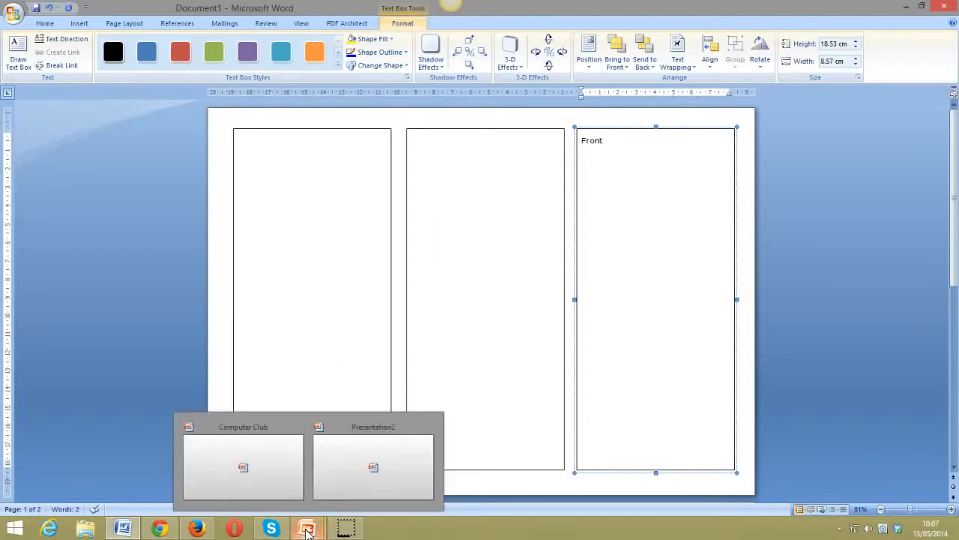
click(351, 487)
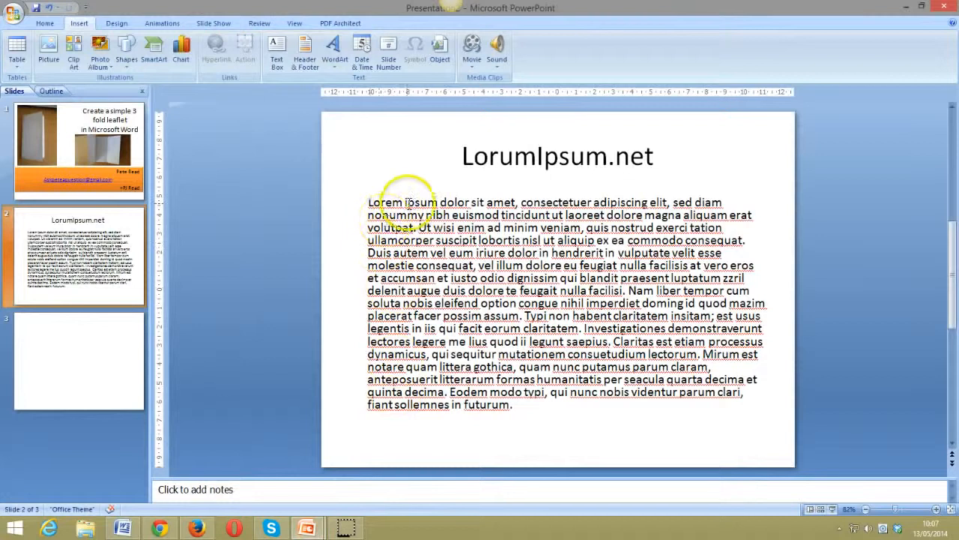
click(370, 203)
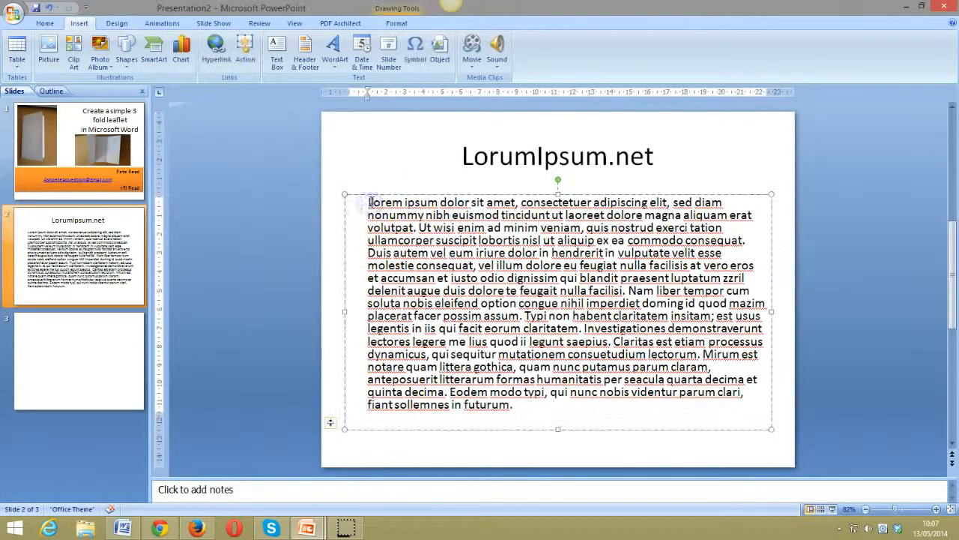
drag(370, 203, 520, 403)
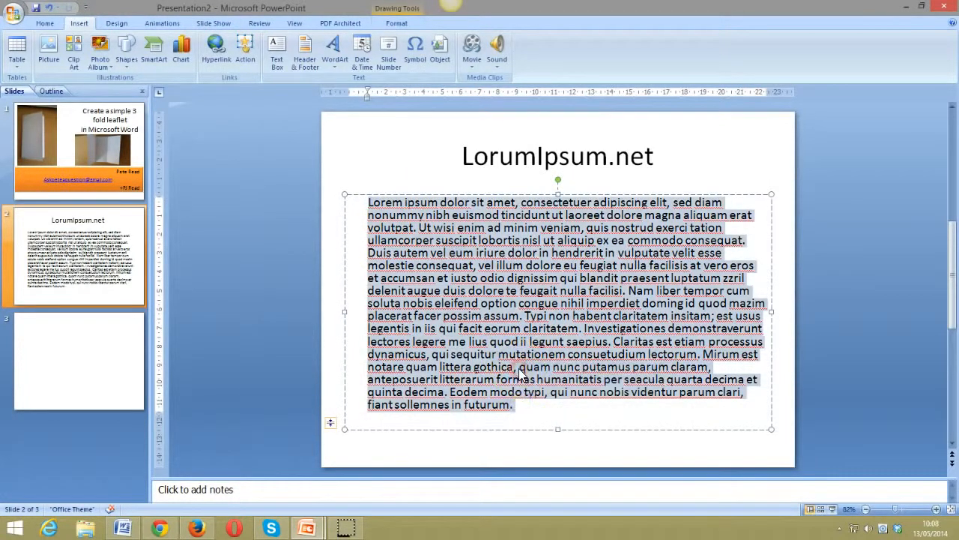
right_click(520, 369)
click(547, 348)
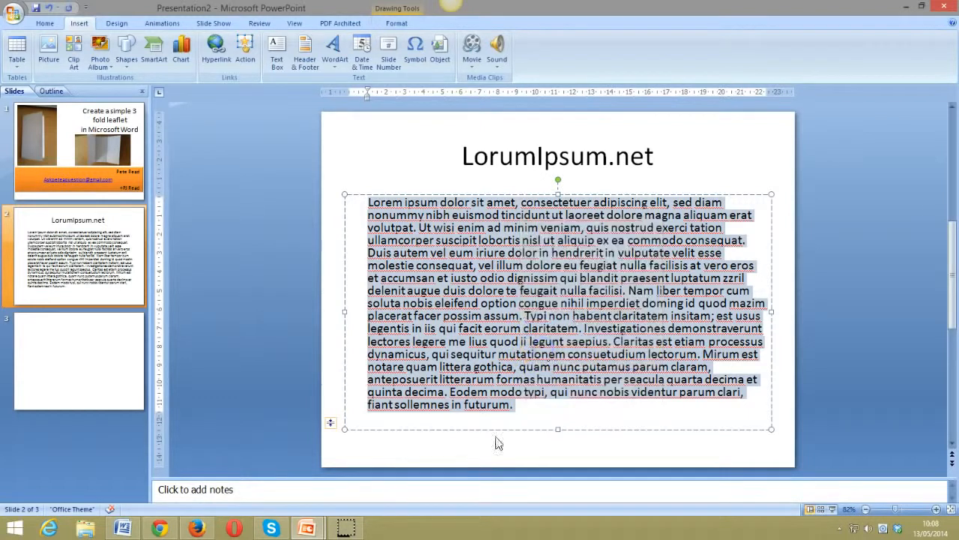
Step: Return to the Word document and paste the Lorem ipsum text four times so it flows through the linked boxes
click(127, 528)
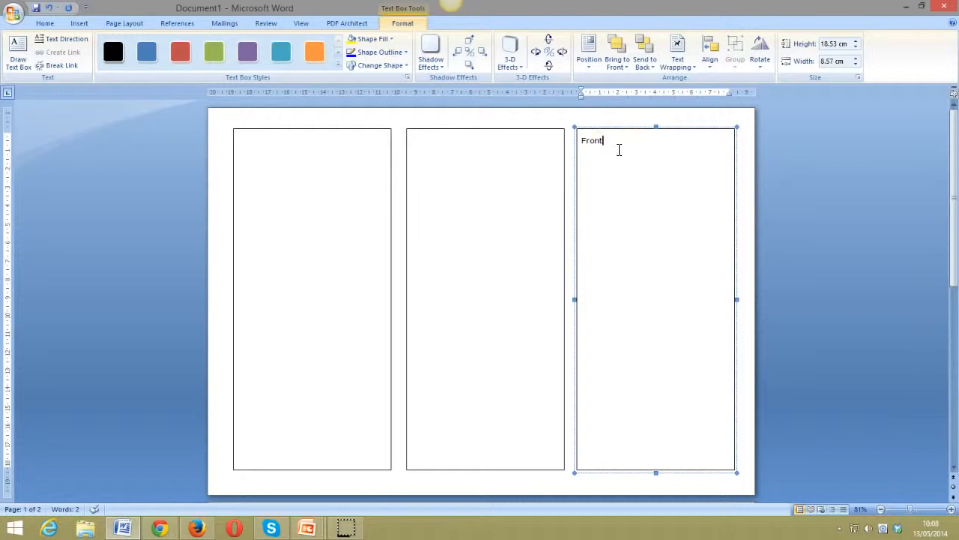
key(ctrl+v)
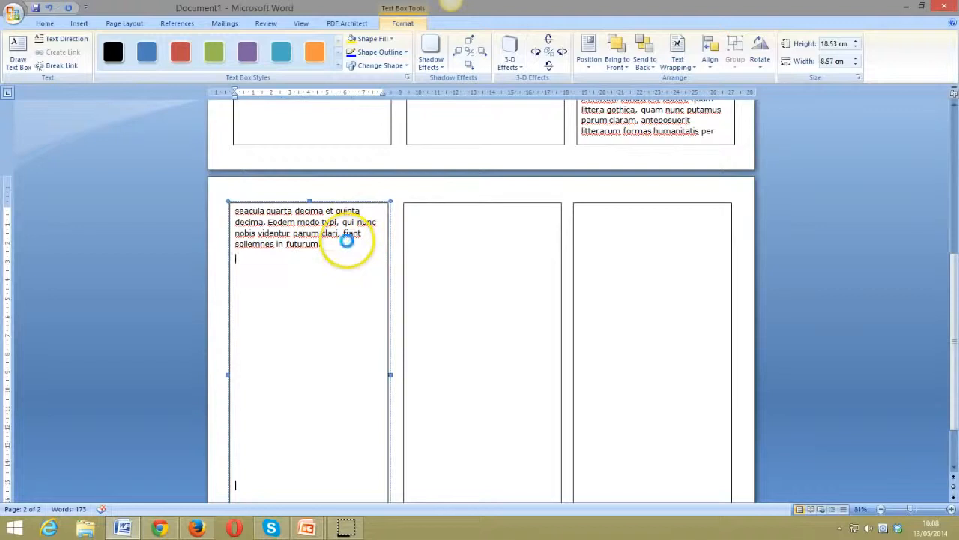
key(ctrl+v)
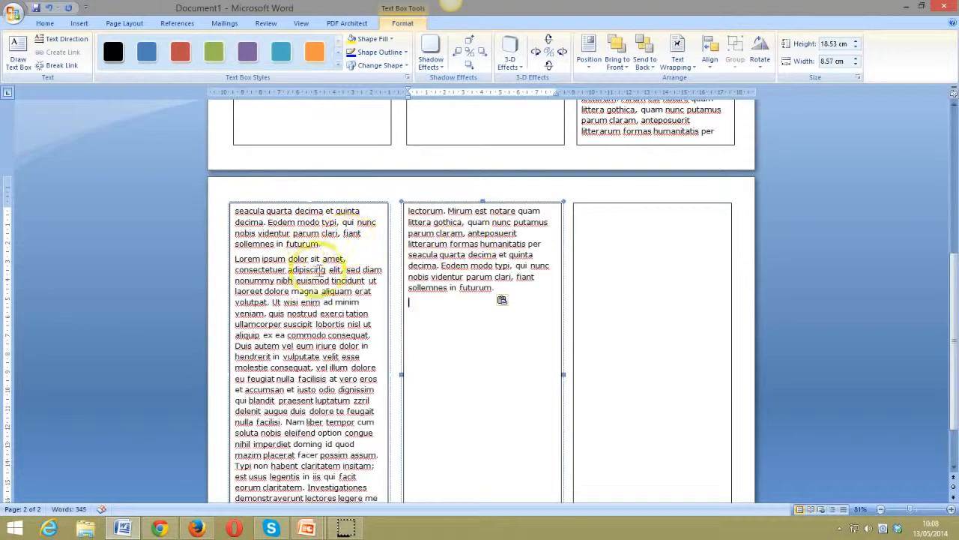
key(ctrl+v)
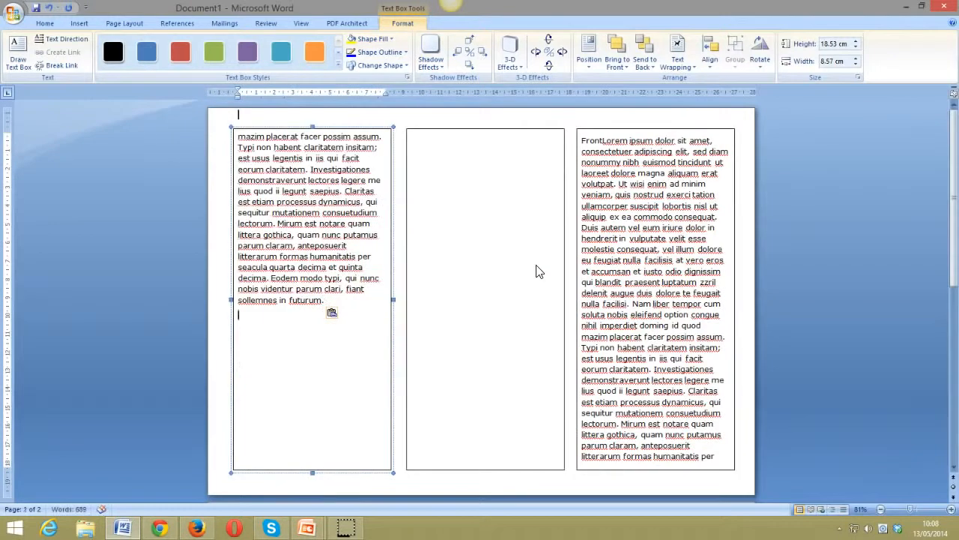
key(ctrl+v)
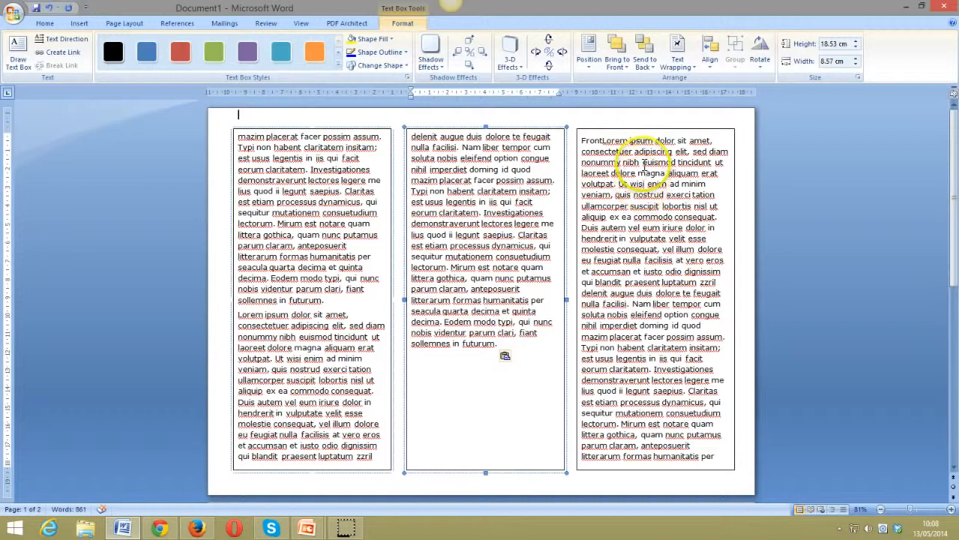
Step: Add the heading 'This is a title' at the top of the front panel and apply the Title style
scroll(642, 163, down, 2)
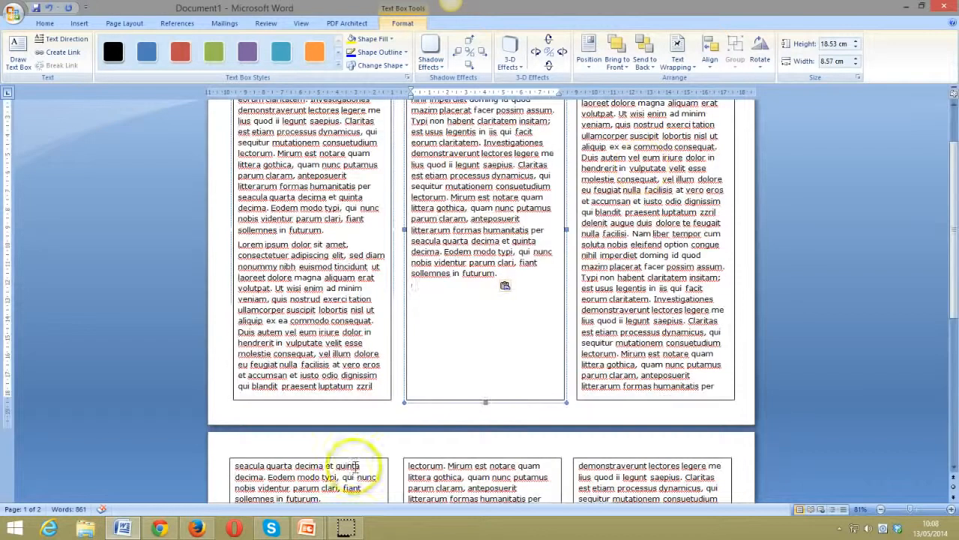
scroll(607, 465, up, 2)
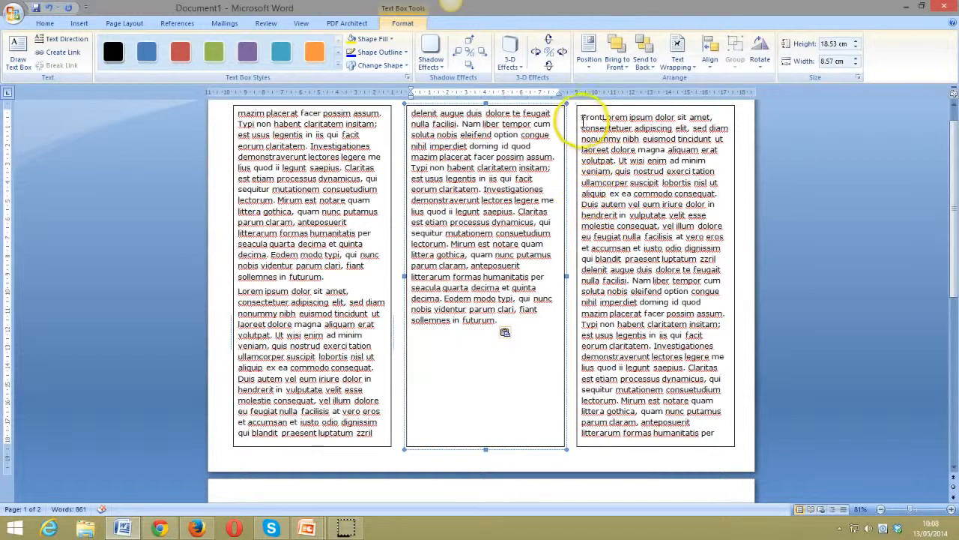
click(582, 117)
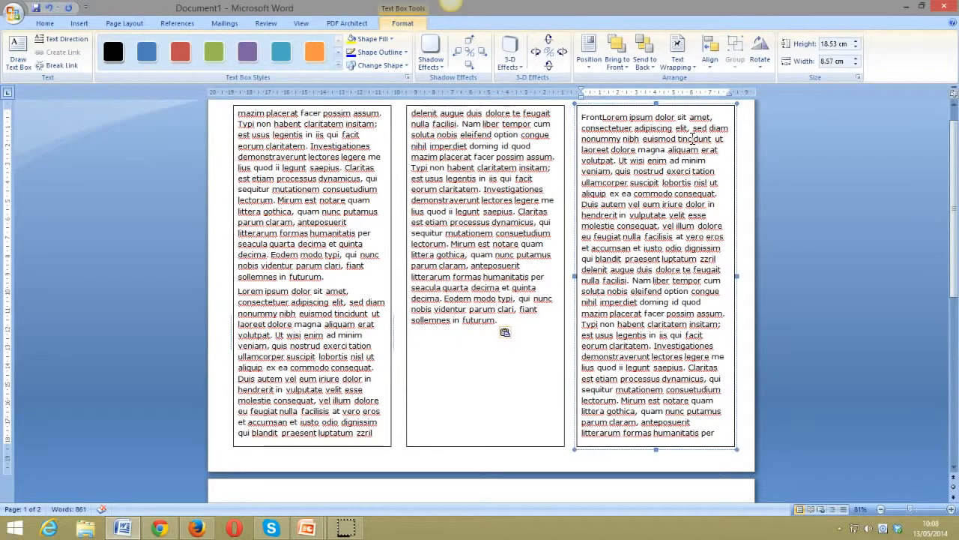
key(Return)
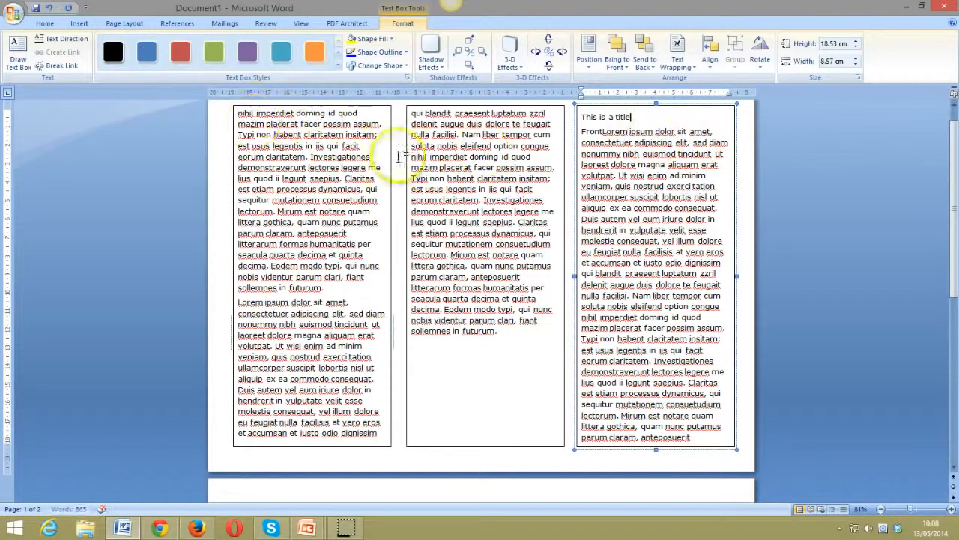
click(44, 24)
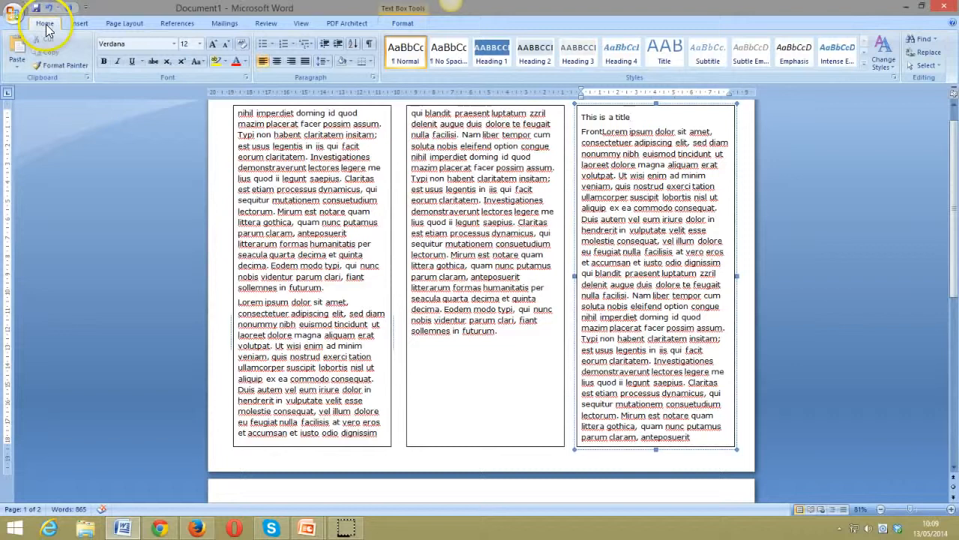
click(487, 55)
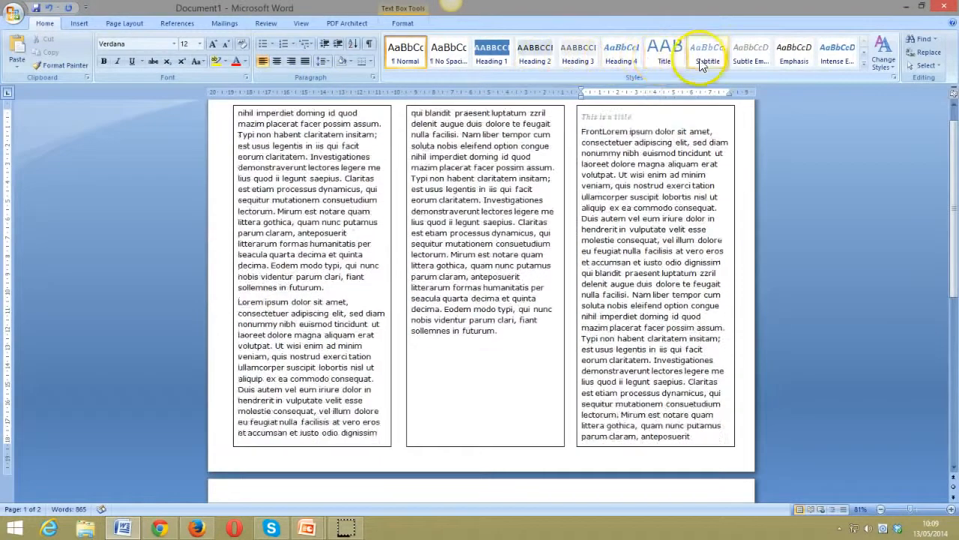
click(667, 60)
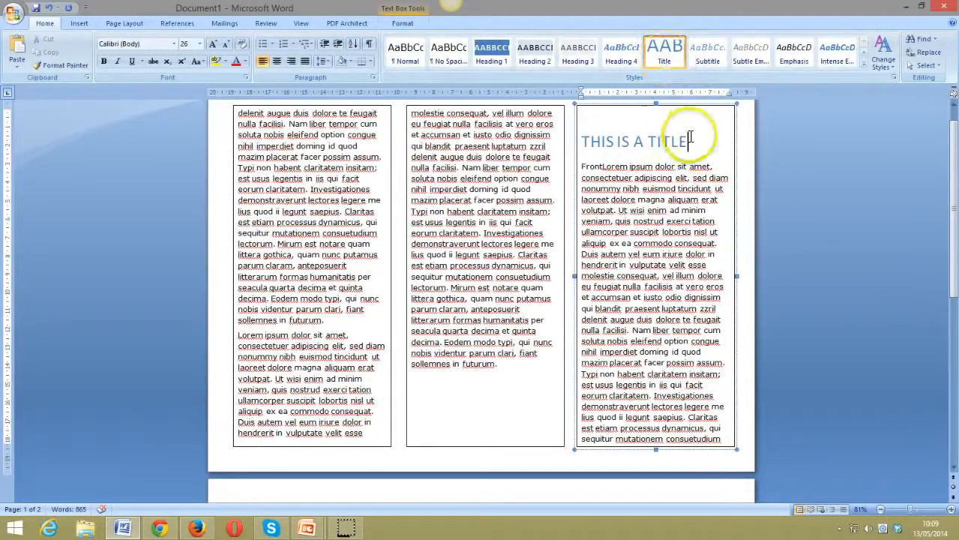
Step: Add a 'subtitle' line under the title, apply the Subtitle style, and start a new line
key(Return)
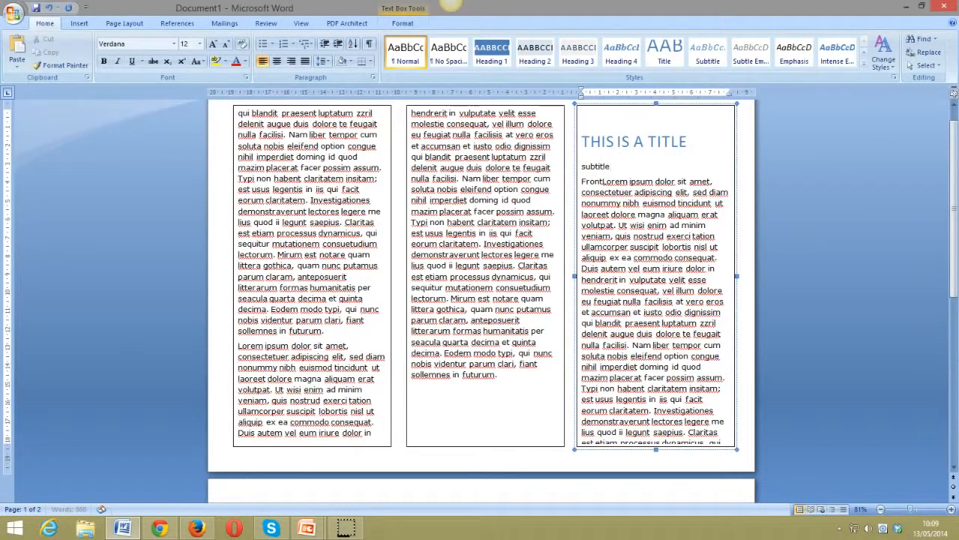
click(709, 54)
key(Return)
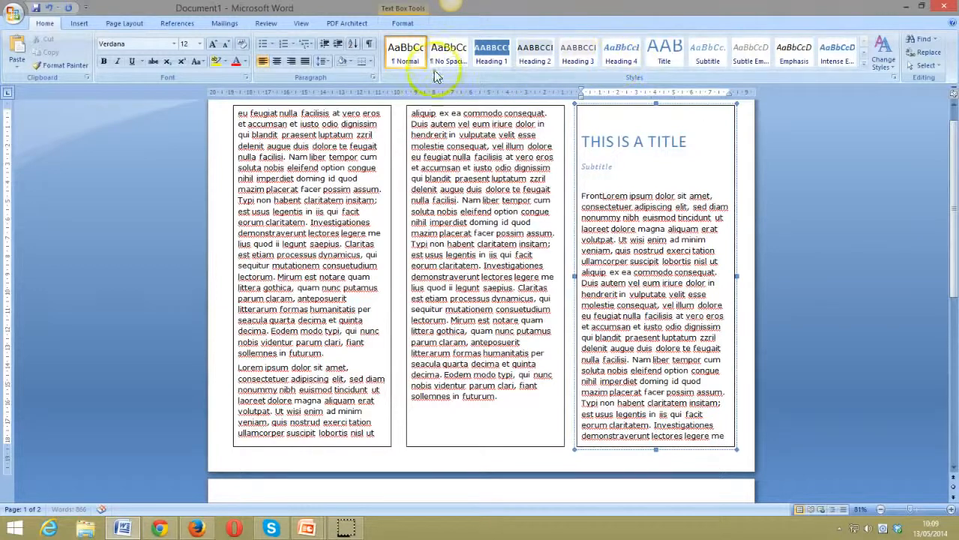
Step: Insert the lightbulb businessman clip art from a 'people' search below the subtitle and enlarge it to about 8.4 × 8.2 cm
click(80, 23)
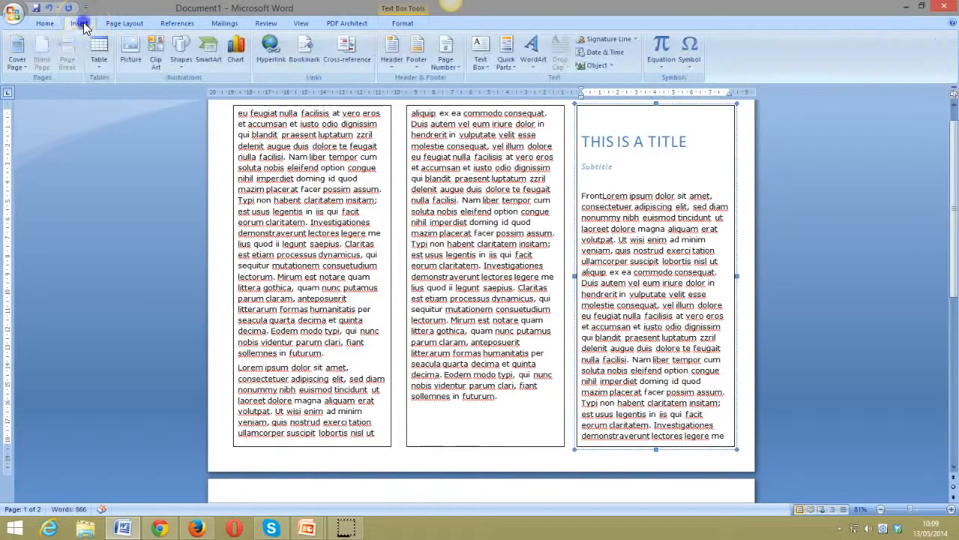
click(169, 49)
click(159, 54)
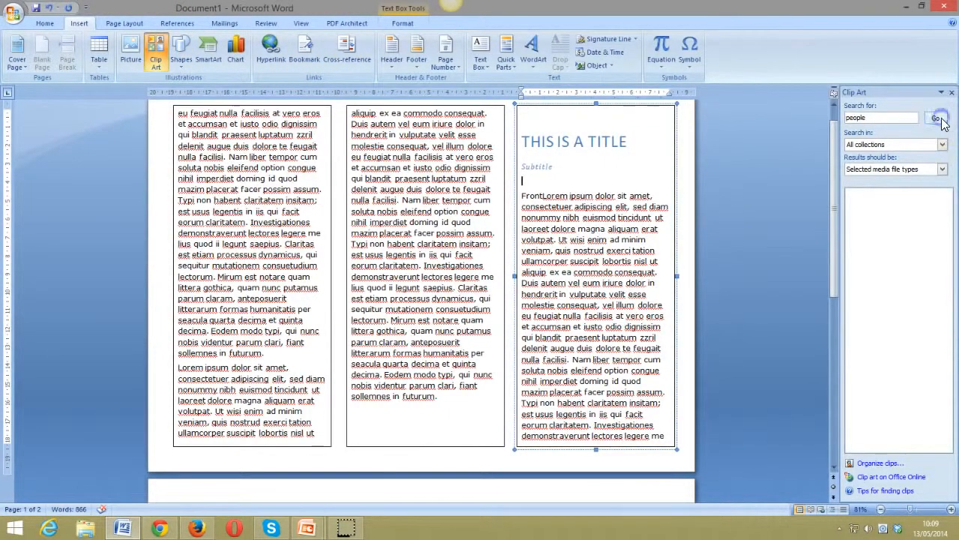
click(936, 118)
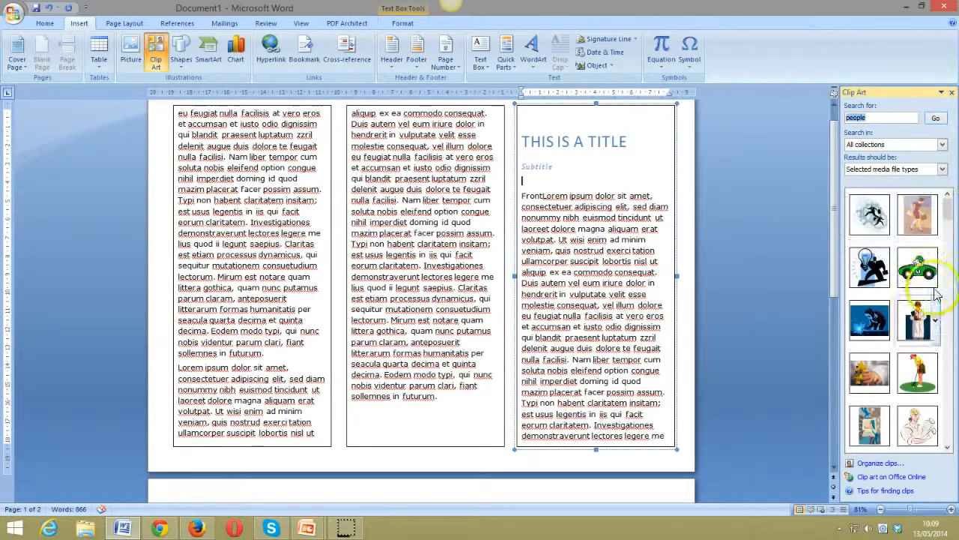
click(871, 271)
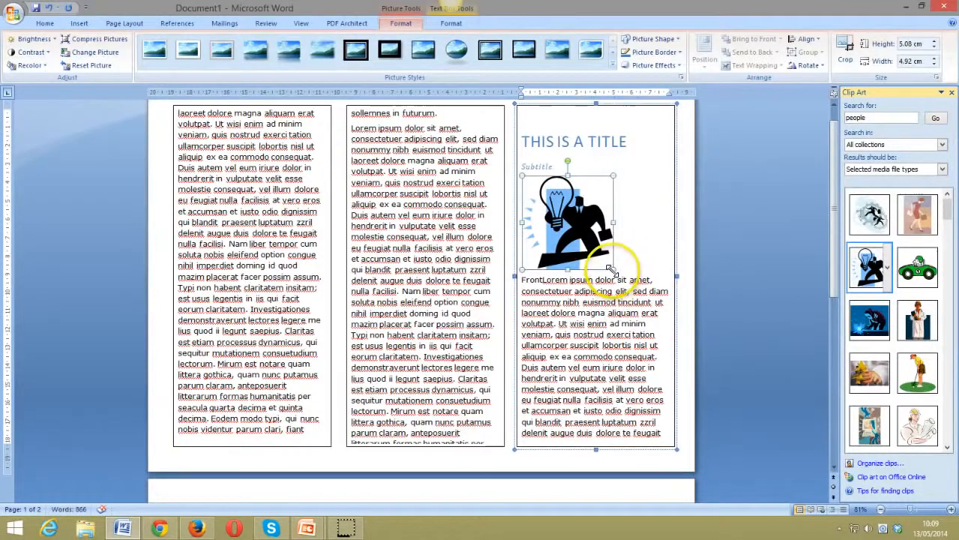
drag(610, 258, 672, 315)
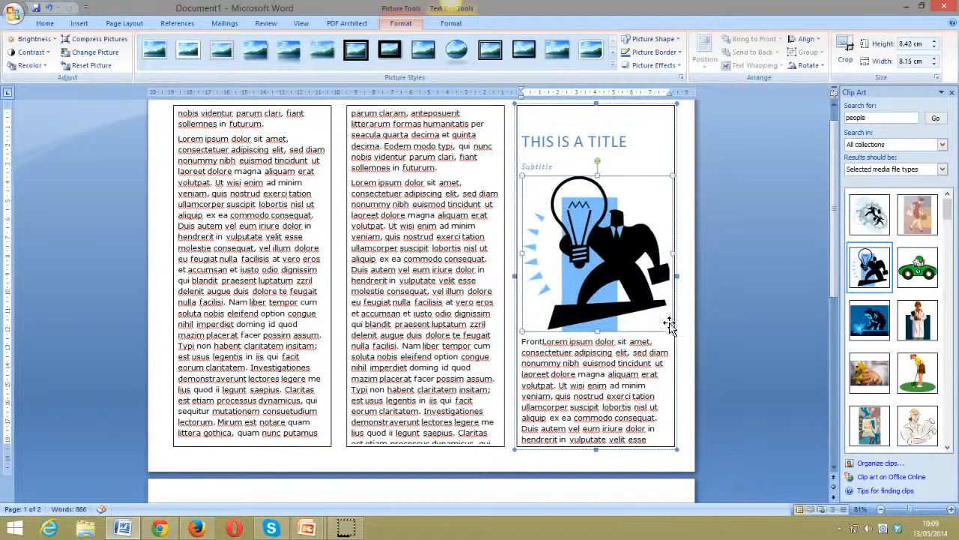
Step: Add a blank line above the title and three blank lines between the subtitle and the picture
click(537, 121)
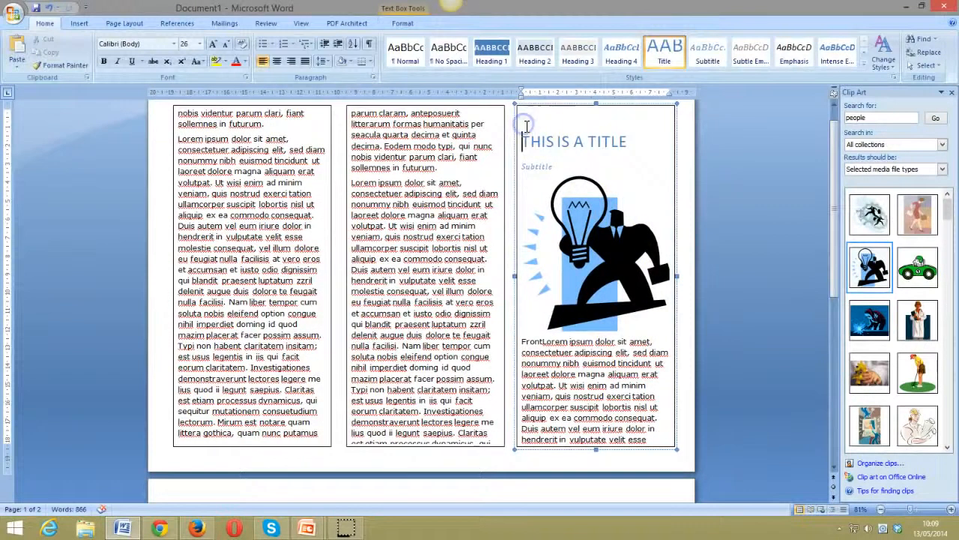
key(Return)
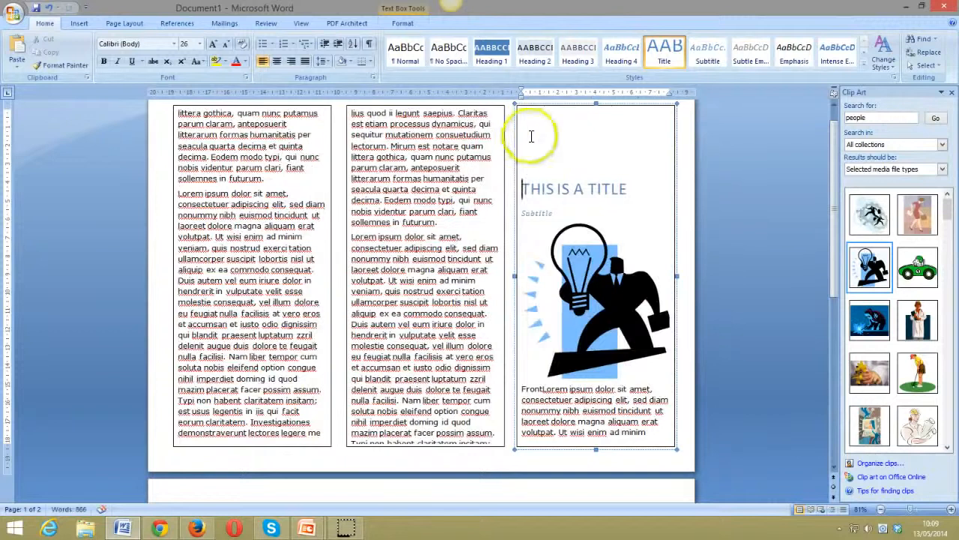
click(571, 213)
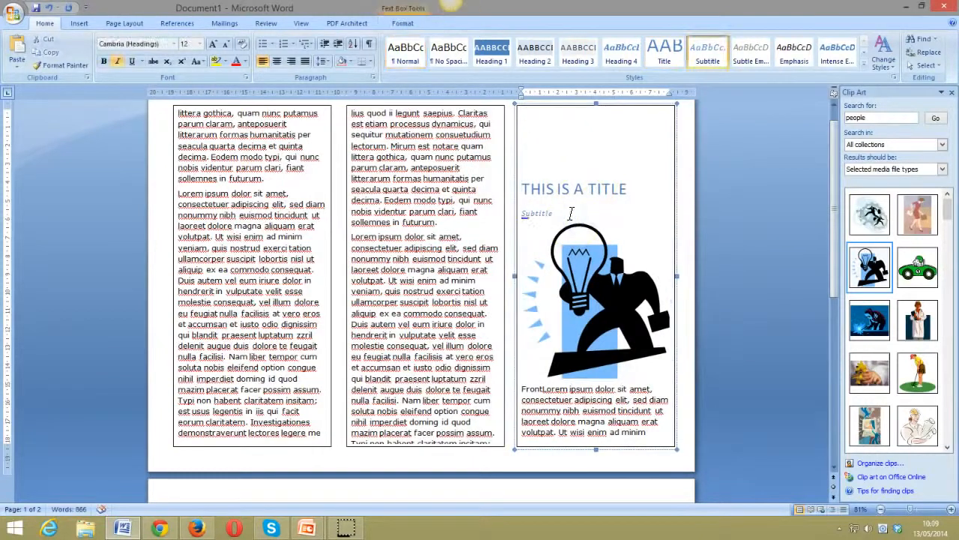
key(Return)
key(Return)
key(Return)
key(Return)
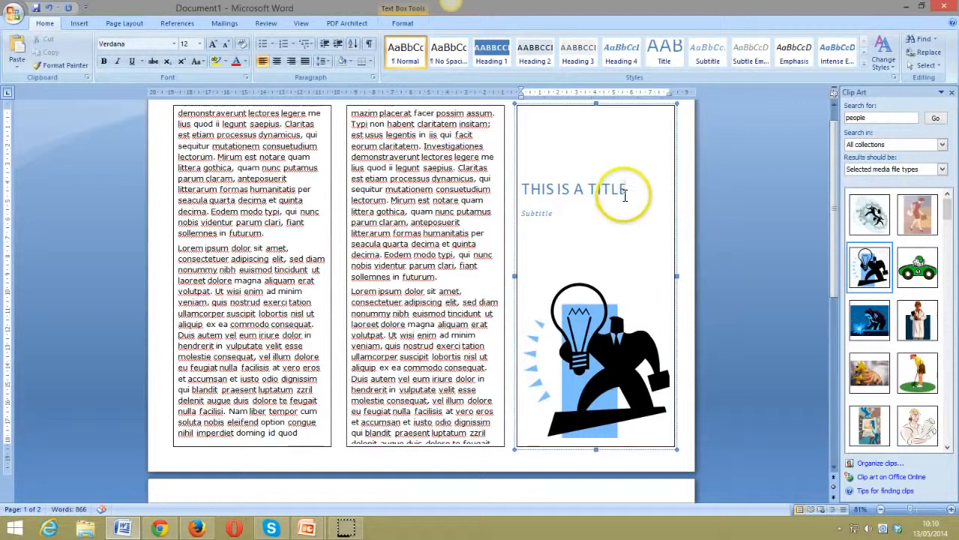
click(767, 163)
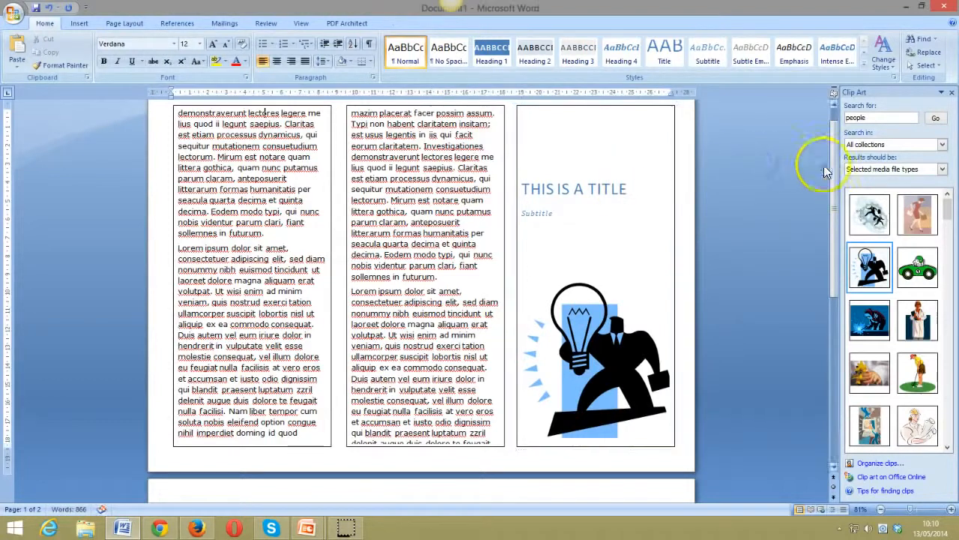
scroll(771, 151, down, 2)
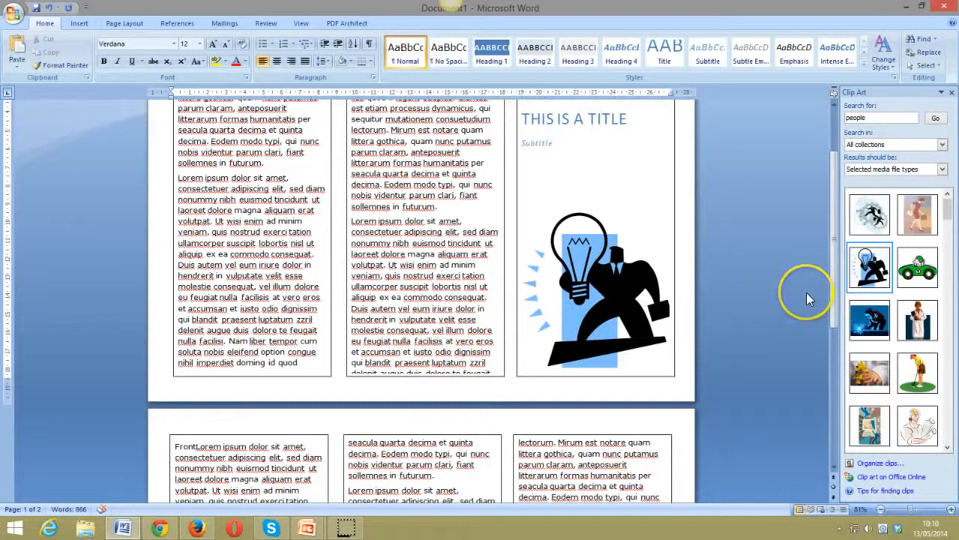
Step: Insert the green race car clip art into the first column of the inside page and enlarge it to about 5.1 × 8.2 cm
scroll(806, 297, down, 1)
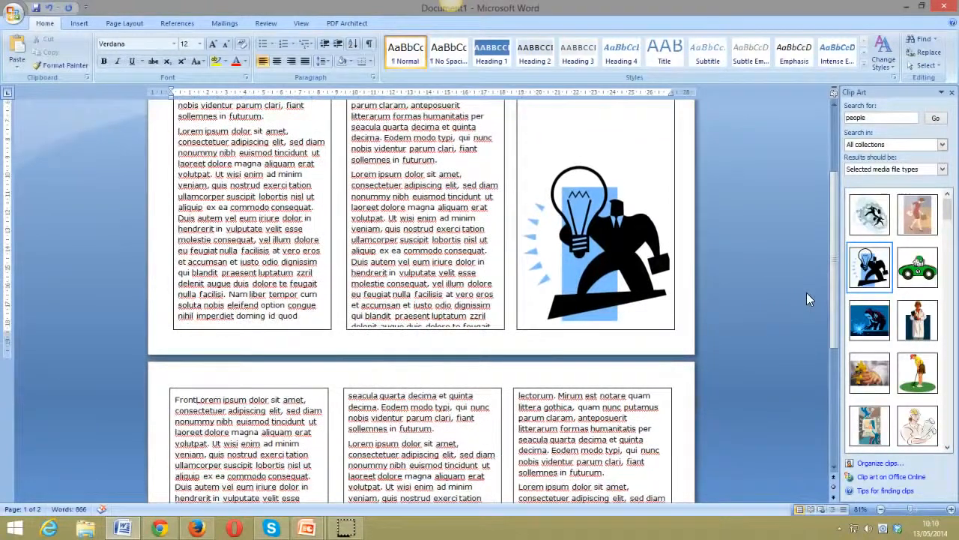
scroll(806, 298, down, 3)
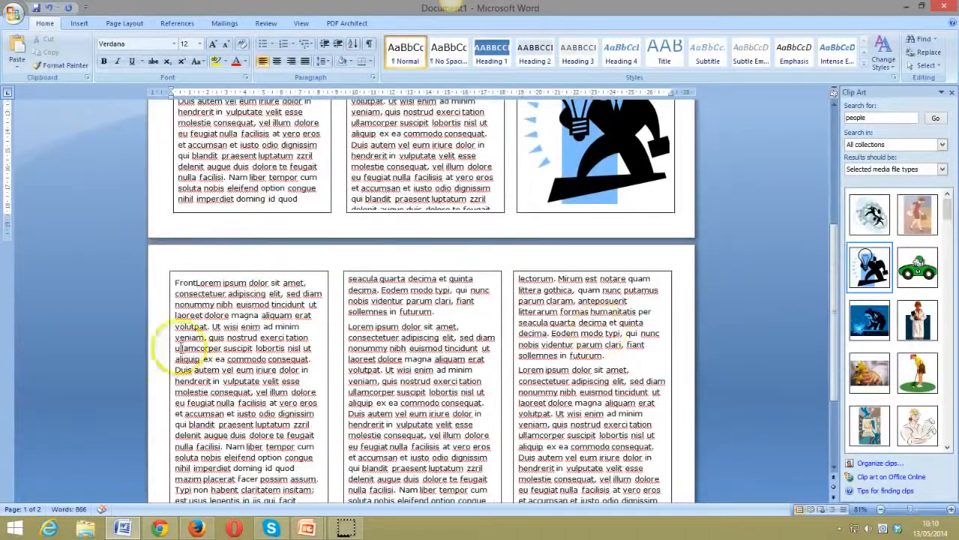
click(176, 369)
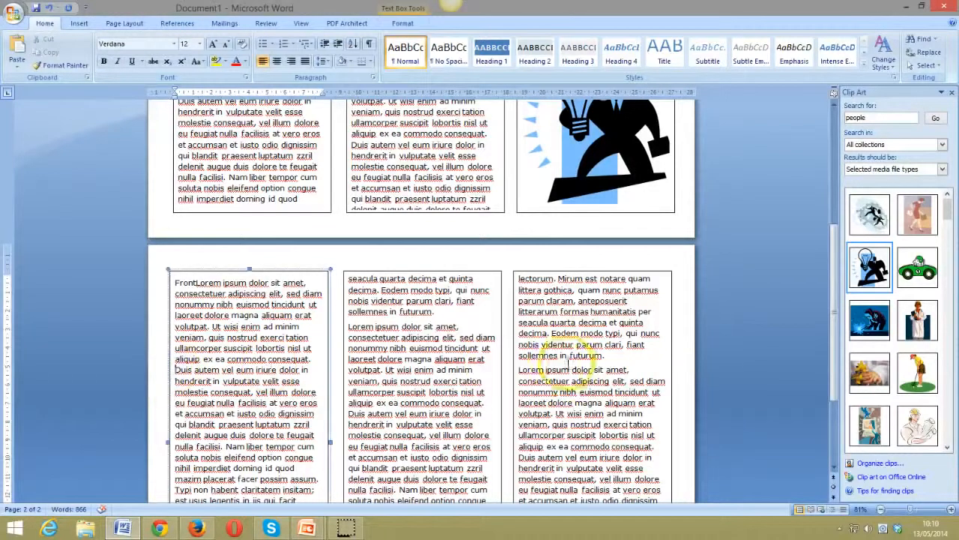
click(916, 268)
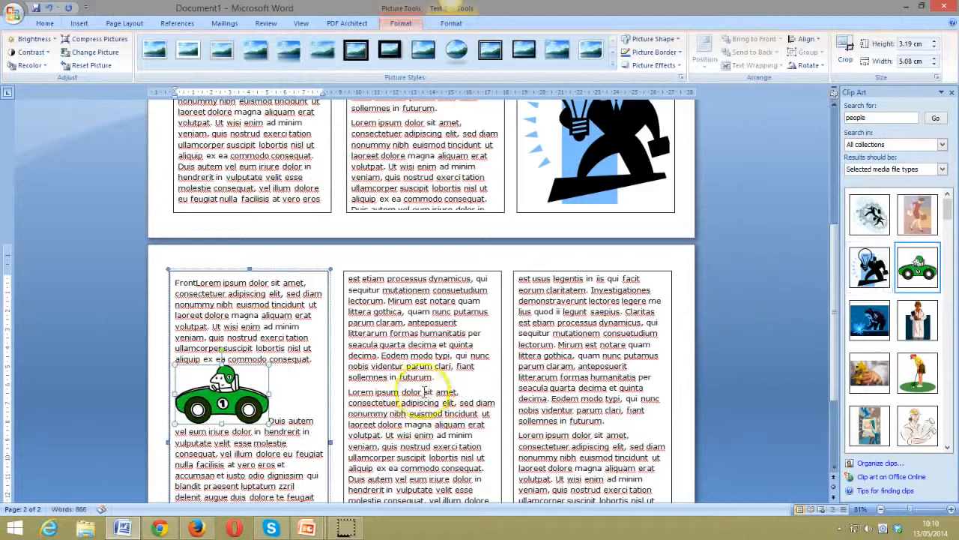
drag(269, 419, 328, 463)
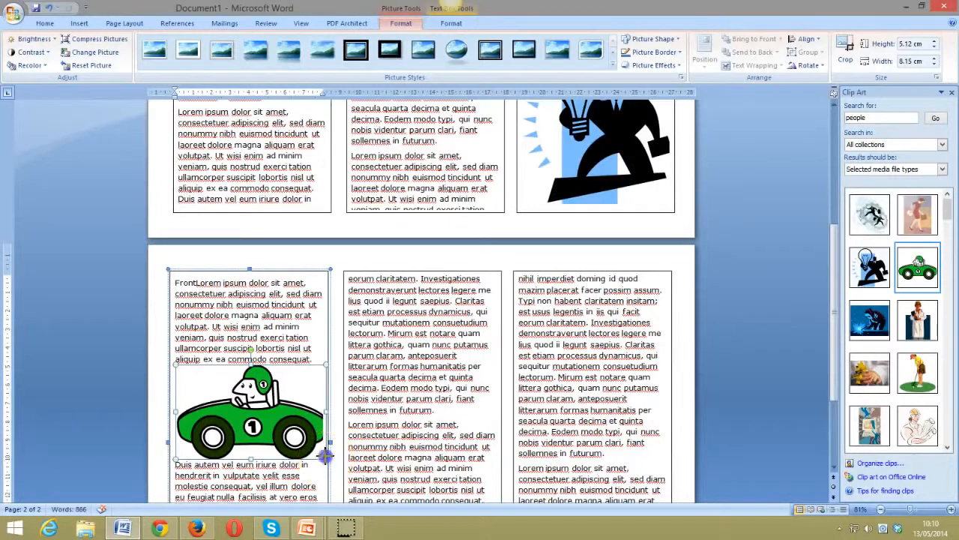
drag(323, 453, 321, 449)
Step: Insert the beach volleyball photo into the middle inside column, then delete it
click(395, 424)
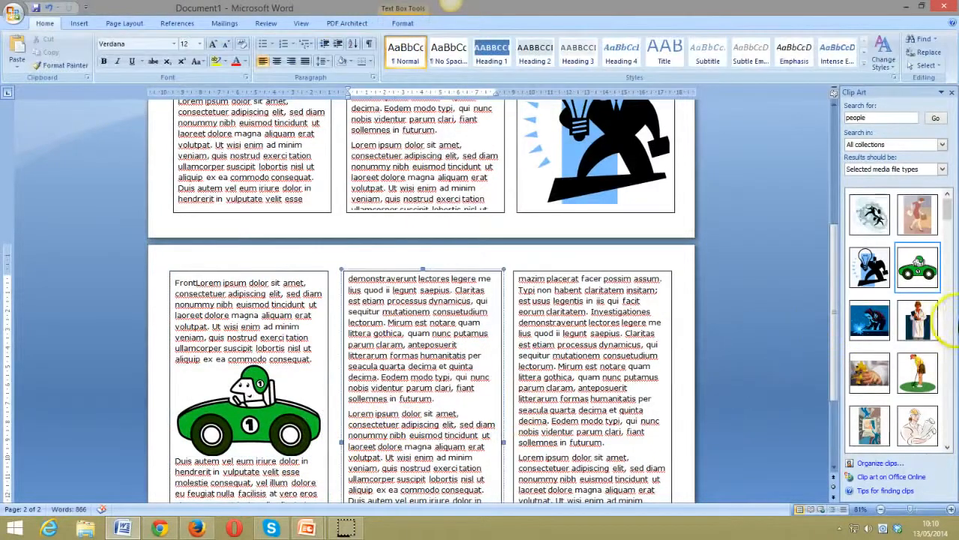
click(950, 240)
drag(950, 239, 953, 249)
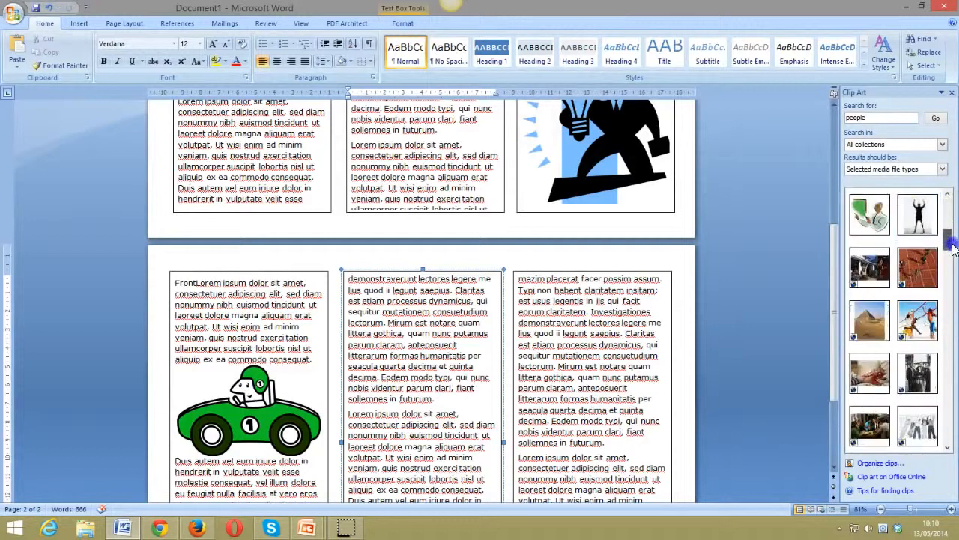
click(915, 318)
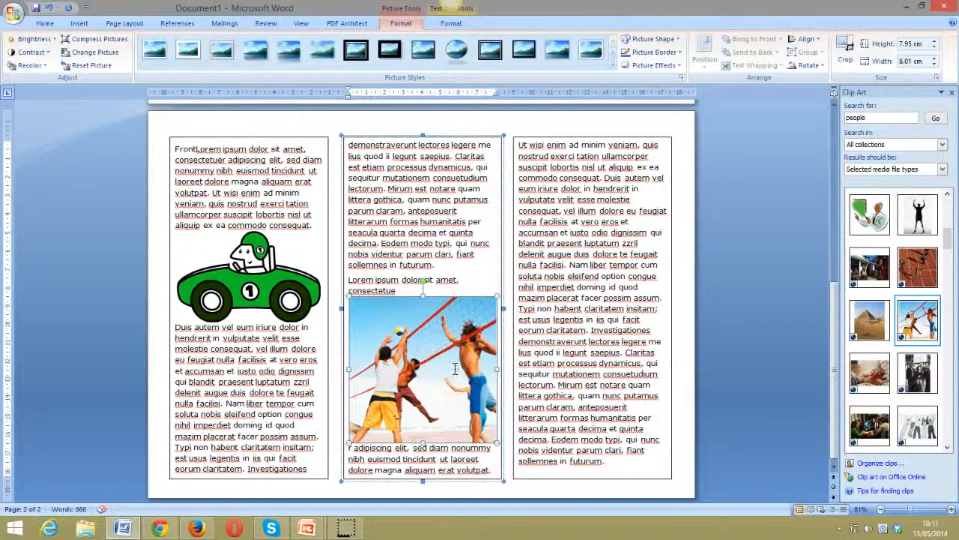
key(Delete)
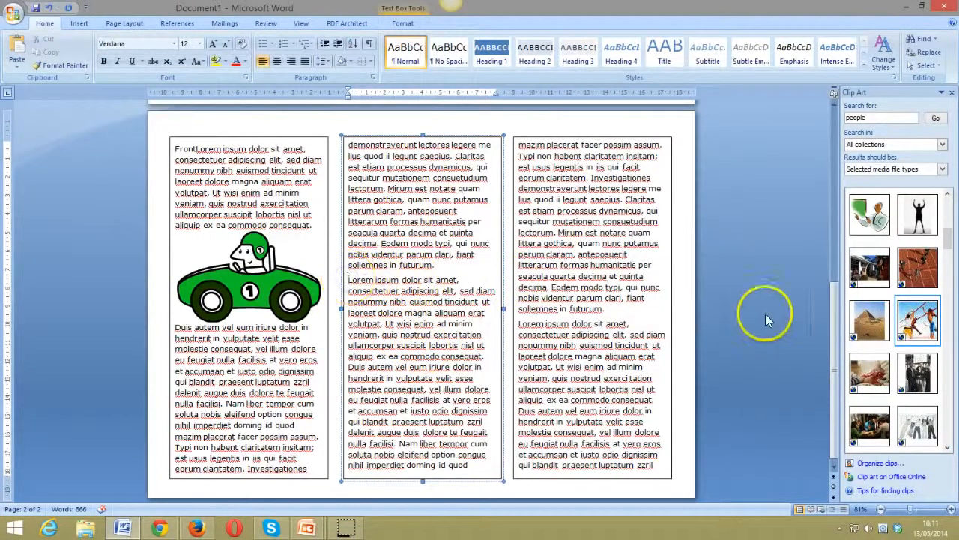
Step: Insert the group of businesspeople photo into the middle inside column
click(918, 373)
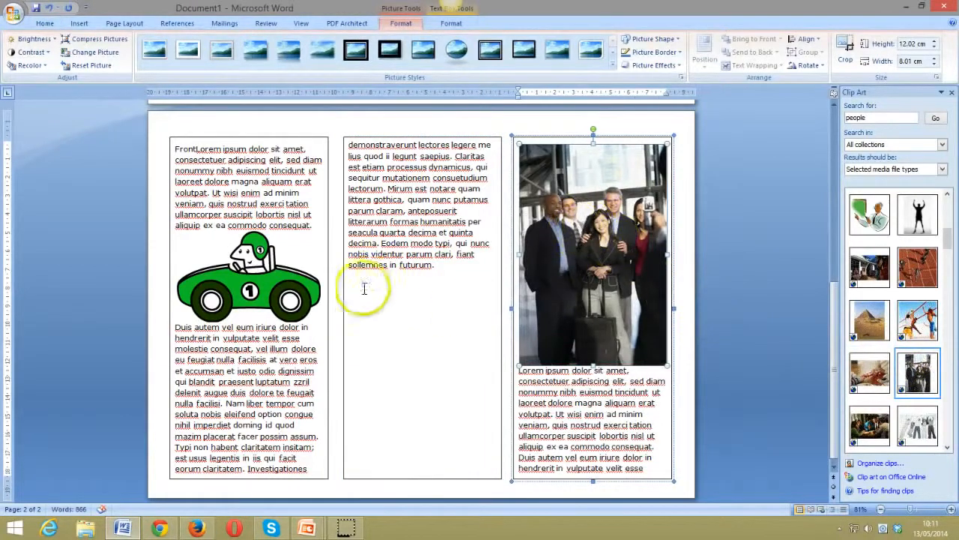
right_click(589, 255)
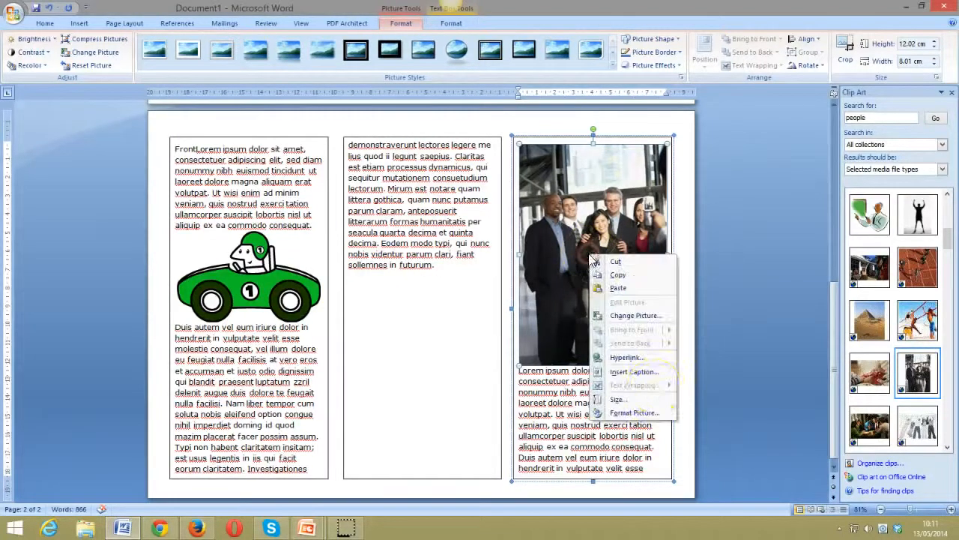
click(642, 418)
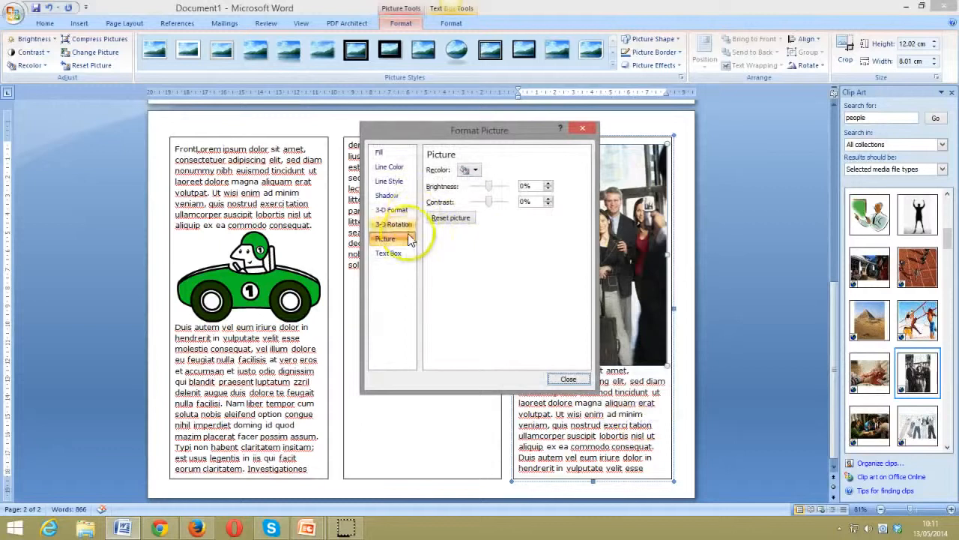
click(568, 378)
Step: Crop the businesspeople photo by 6 cm from the top and 12 cm from the bottom
right_click(604, 282)
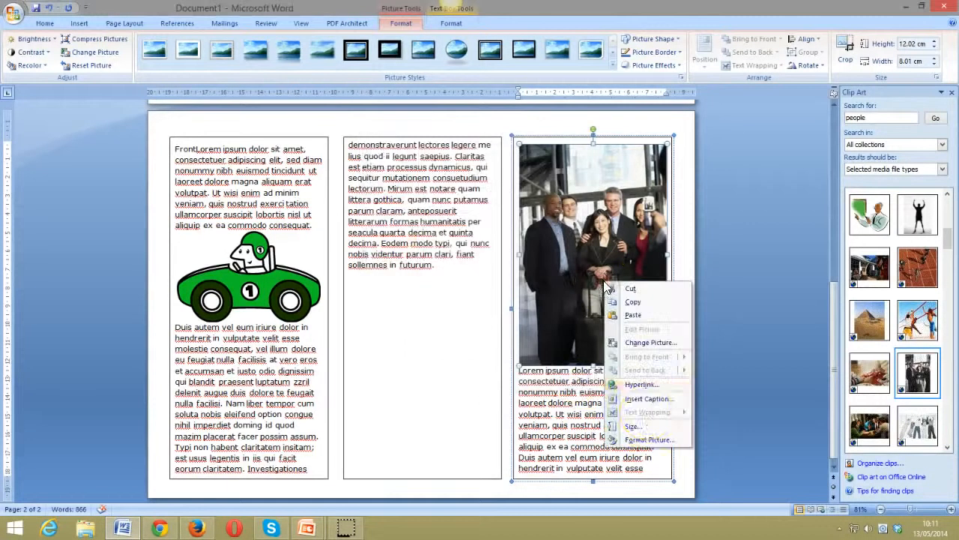
click(635, 425)
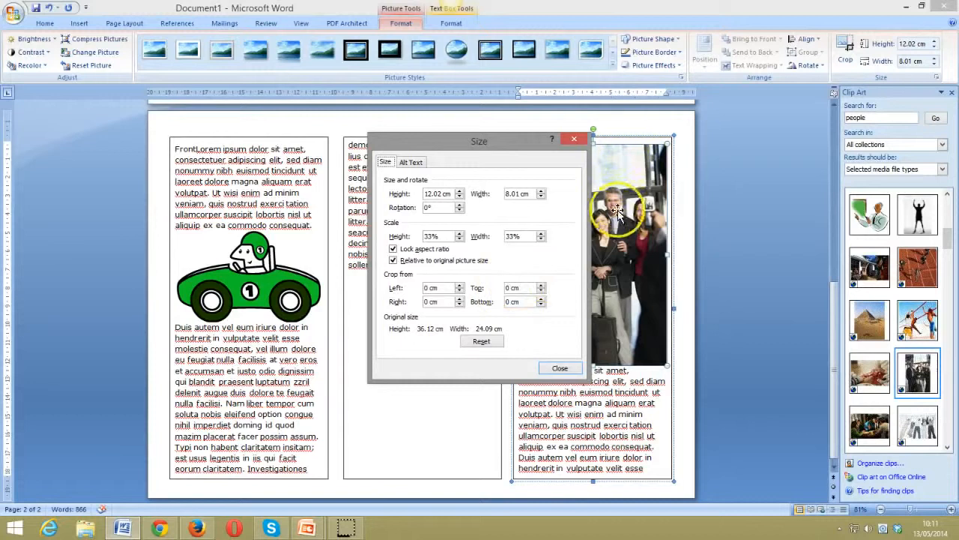
click(507, 288)
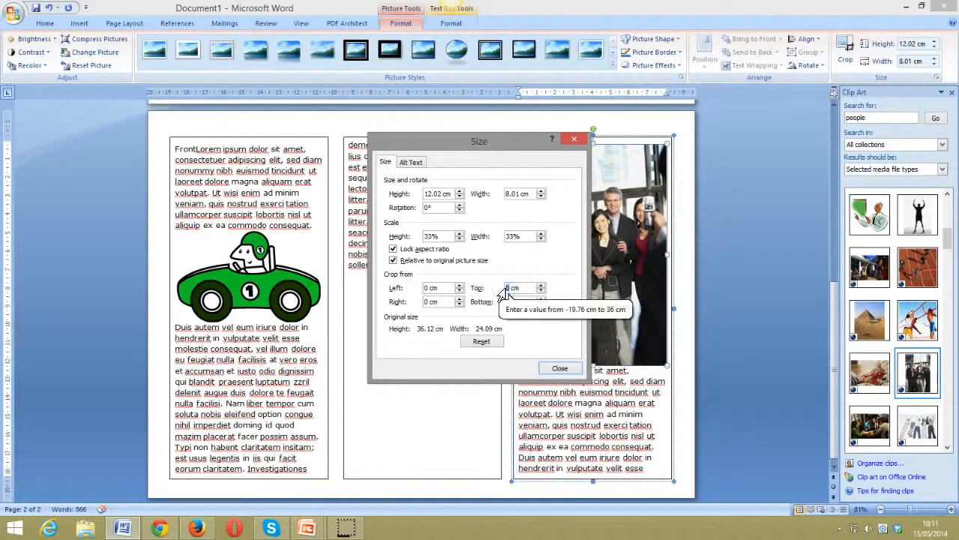
text(4)
click(507, 301)
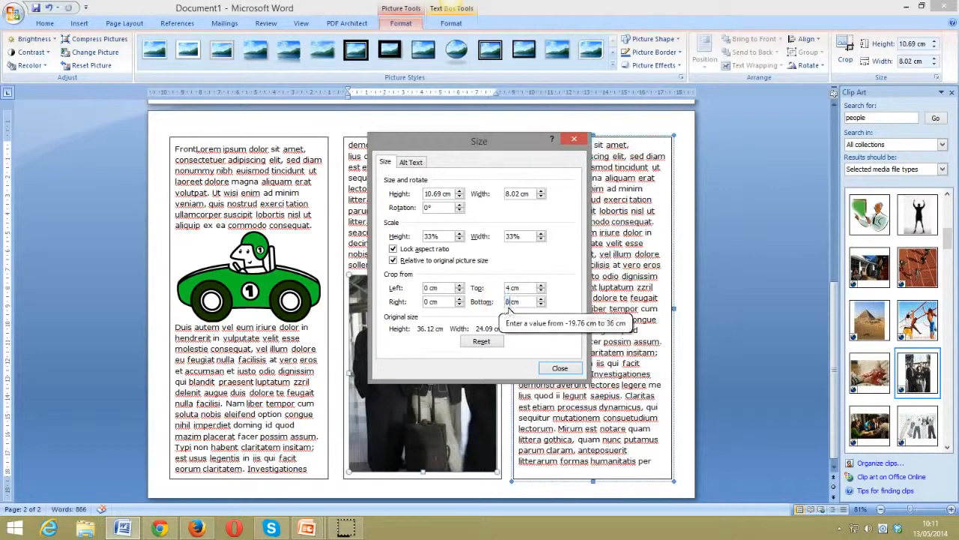
click(527, 287)
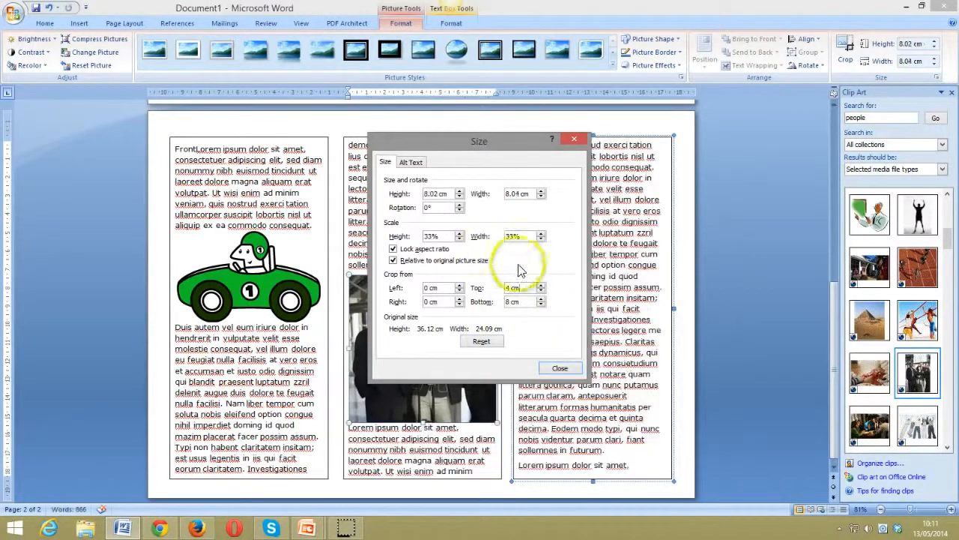
drag(493, 141, 232, 137)
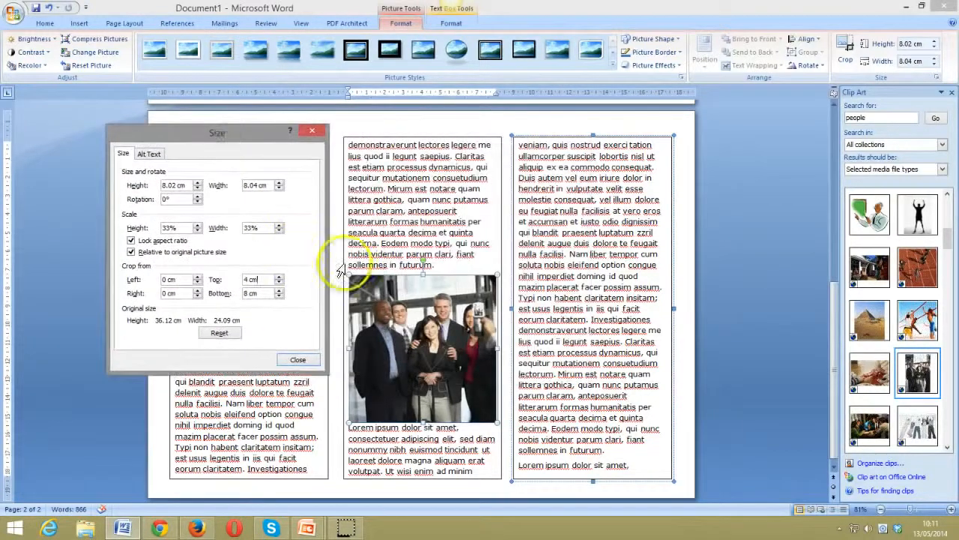
click(240, 279)
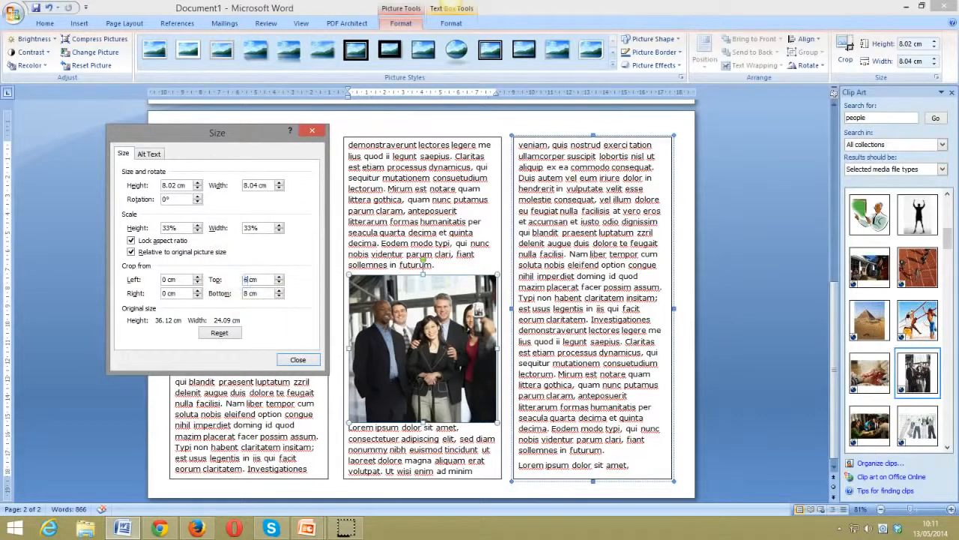
click(259, 293)
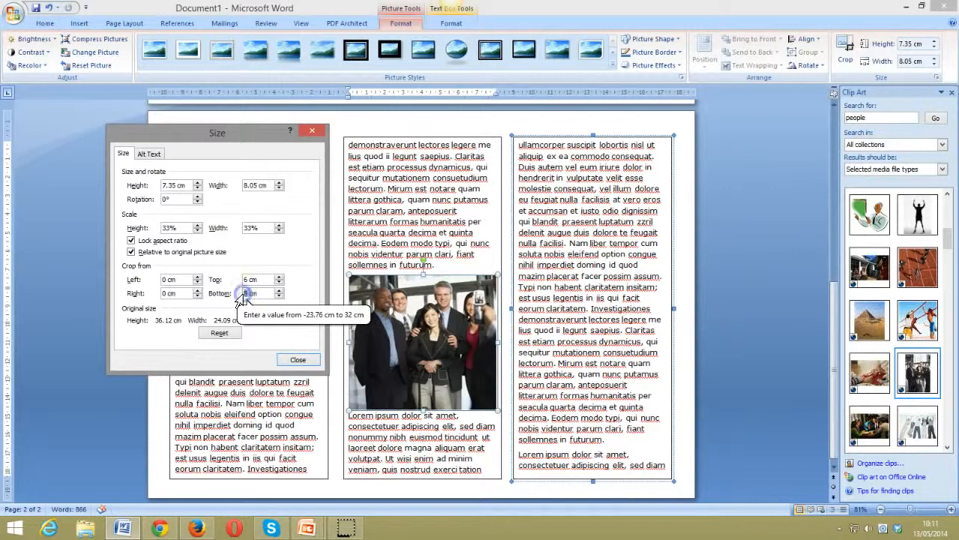
text(12)
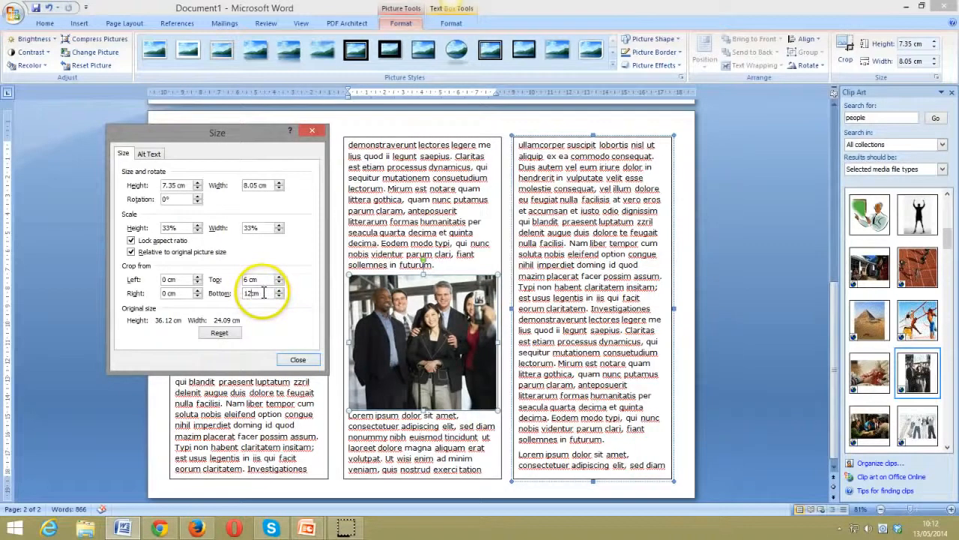
click(260, 279)
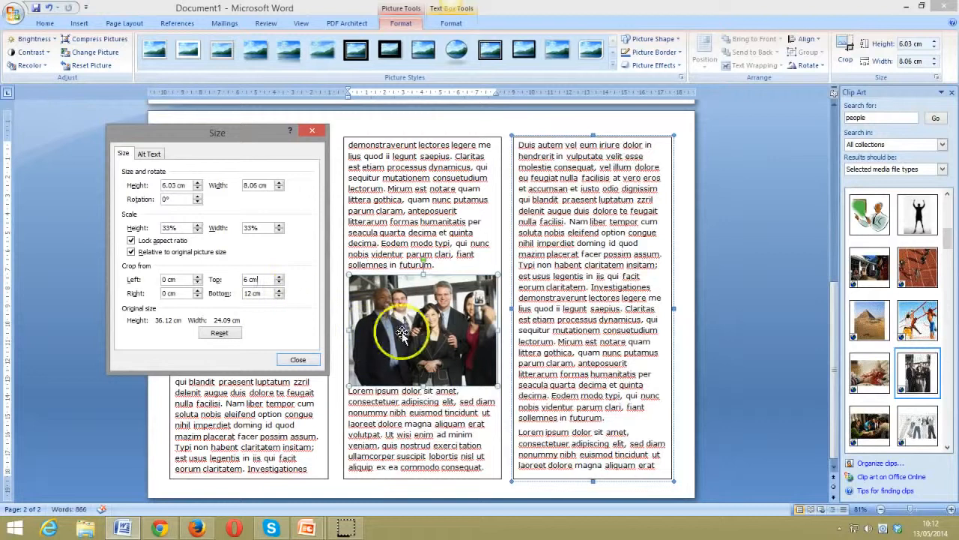
click(297, 360)
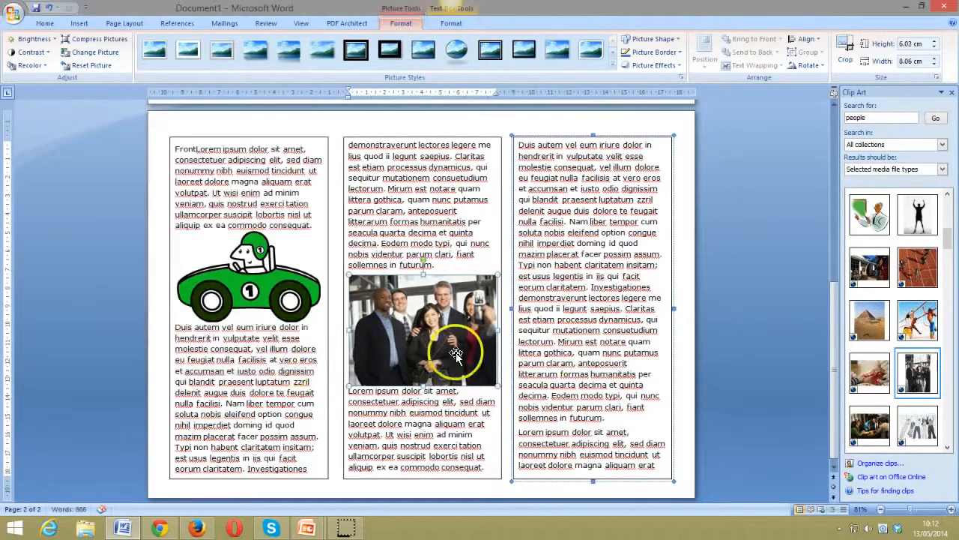
Step: Insert the pyramid photo into the third inside column and enlarge it to about 9.9 × 7.9 cm
click(529, 339)
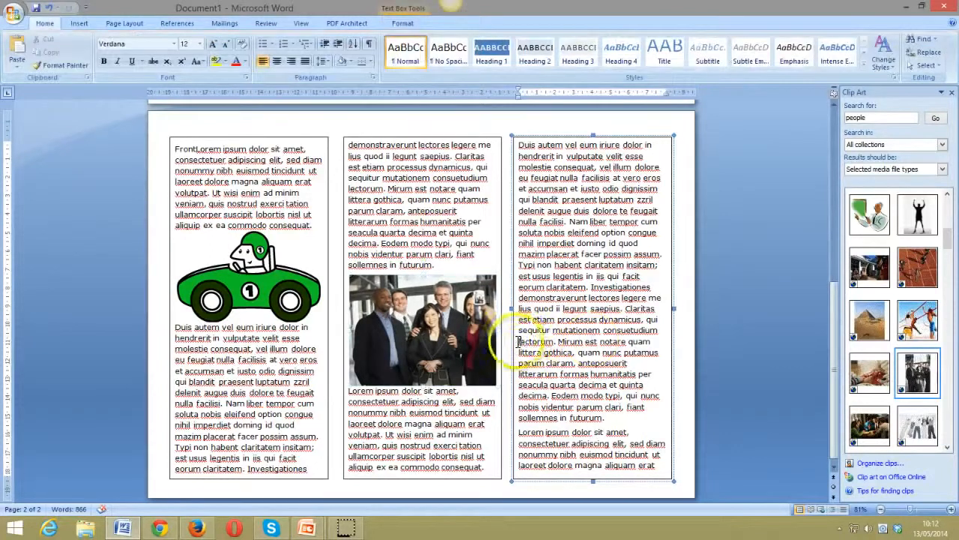
click(870, 323)
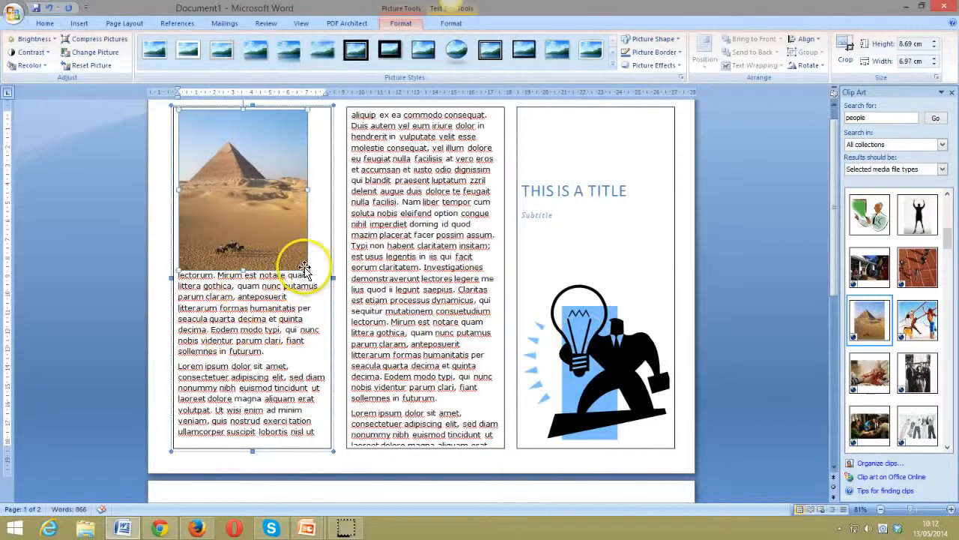
drag(302, 266, 326, 276)
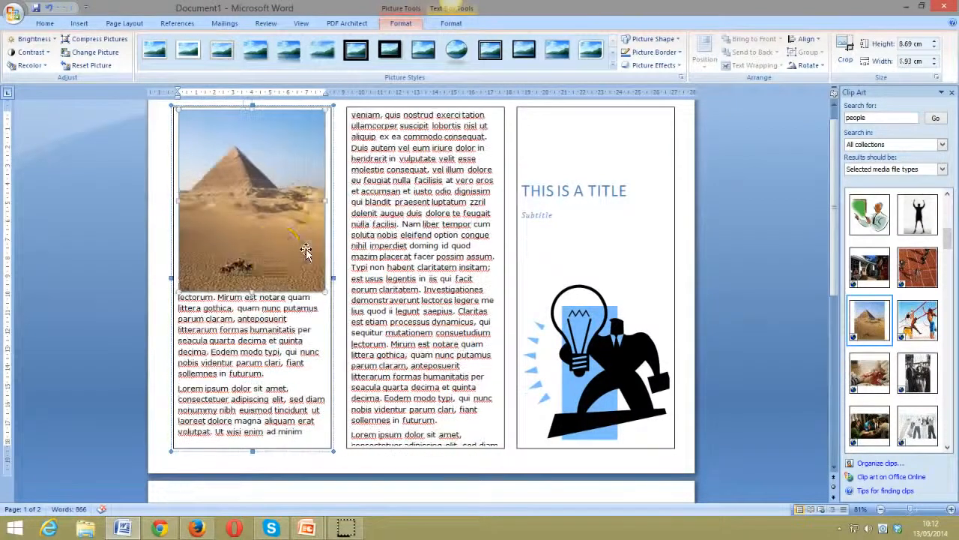
Step: Crop the pyramid photo by 6 cm from the top
right_click(238, 264)
click(273, 408)
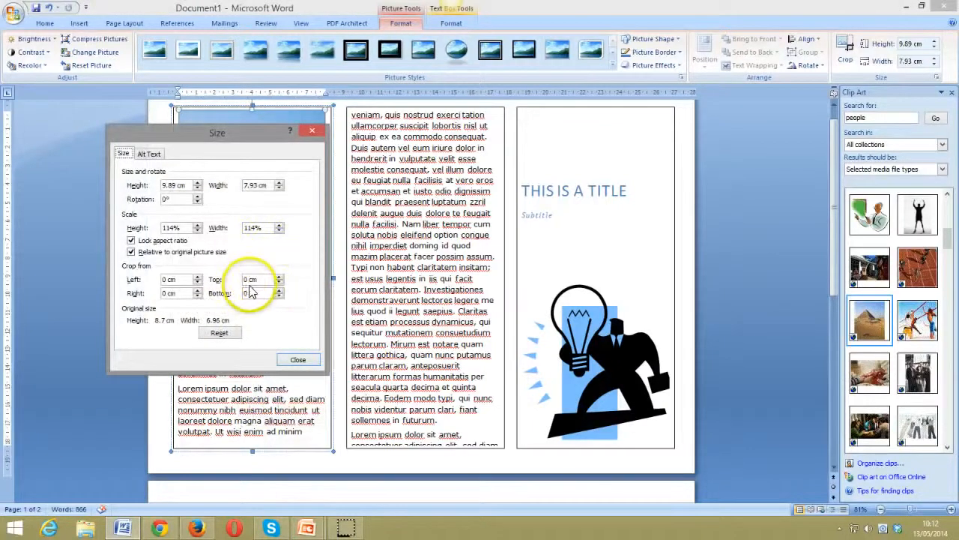
double_click(247, 279)
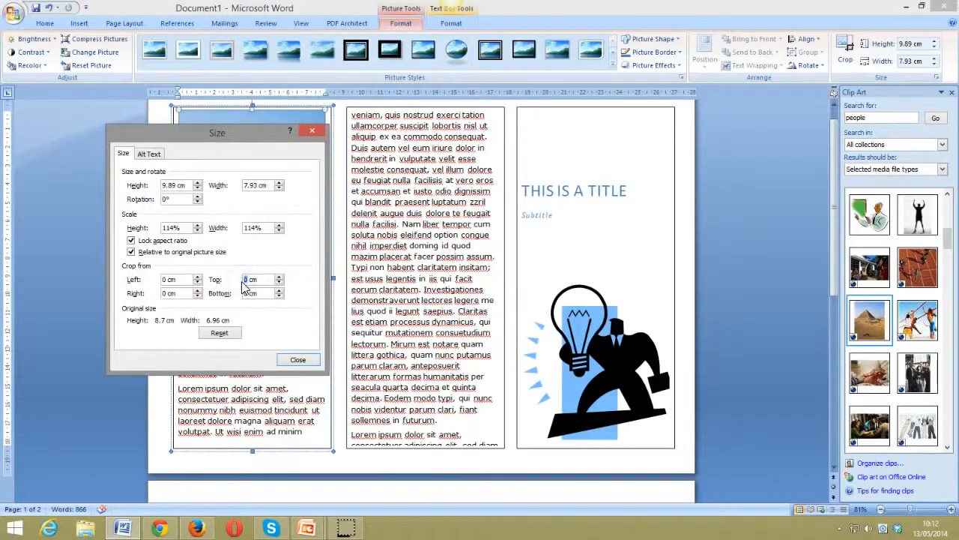
text(12)
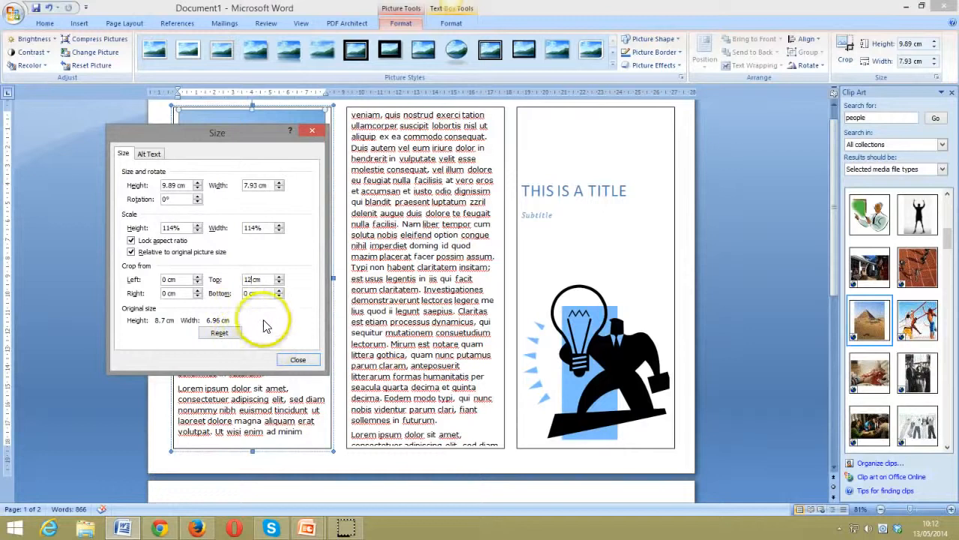
click(262, 293)
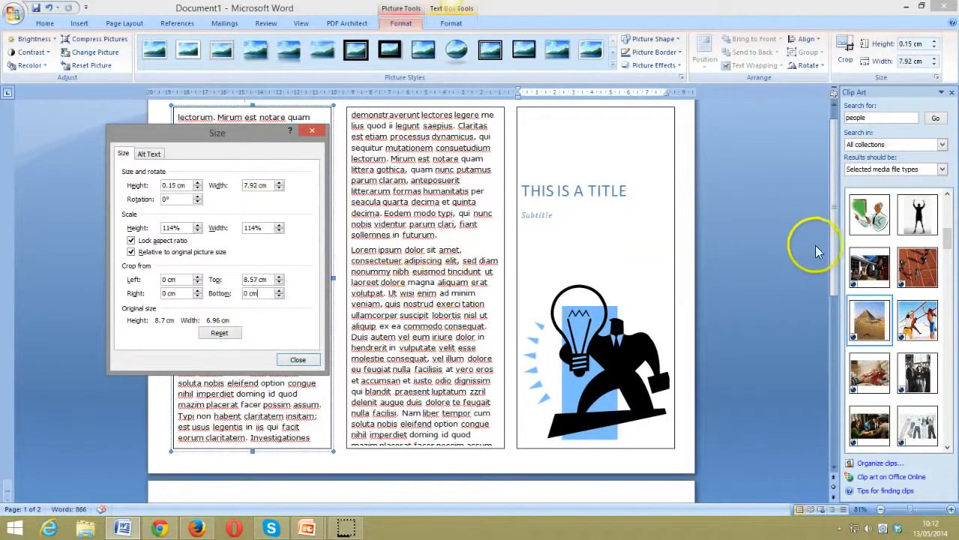
drag(834, 255, 842, 397)
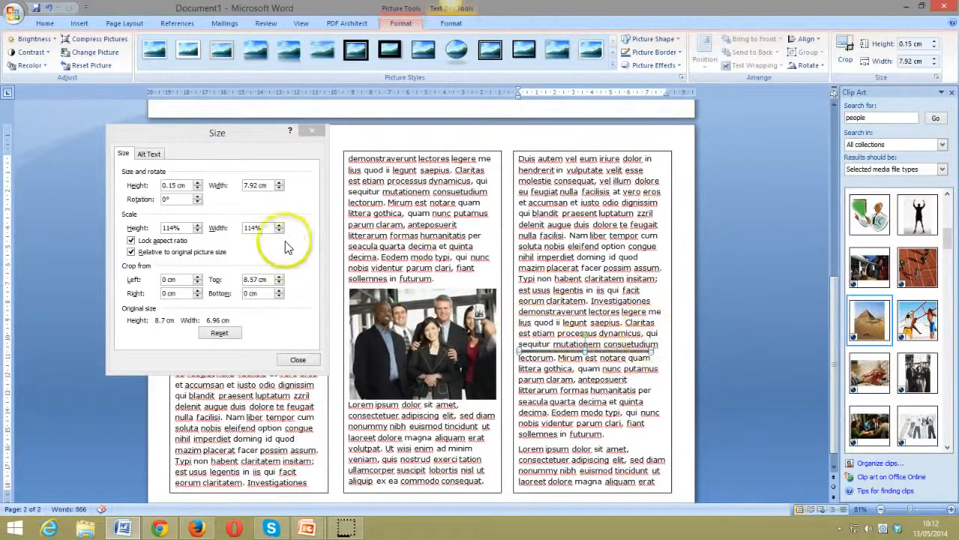
click(260, 279)
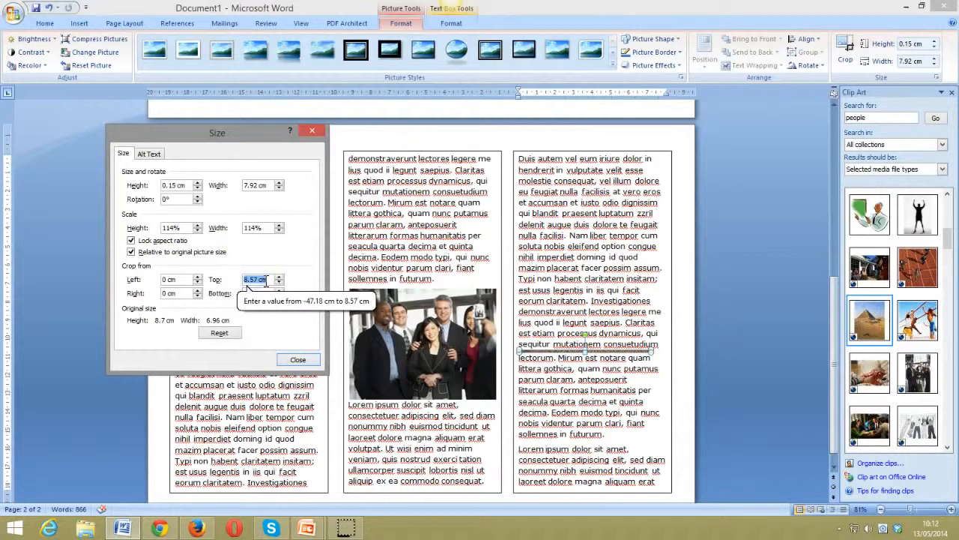
text(6)
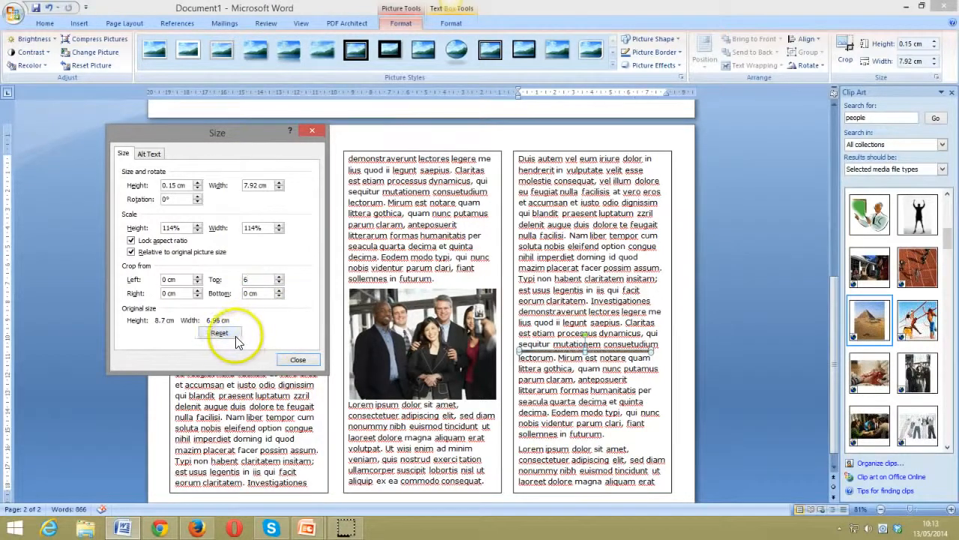
click(253, 292)
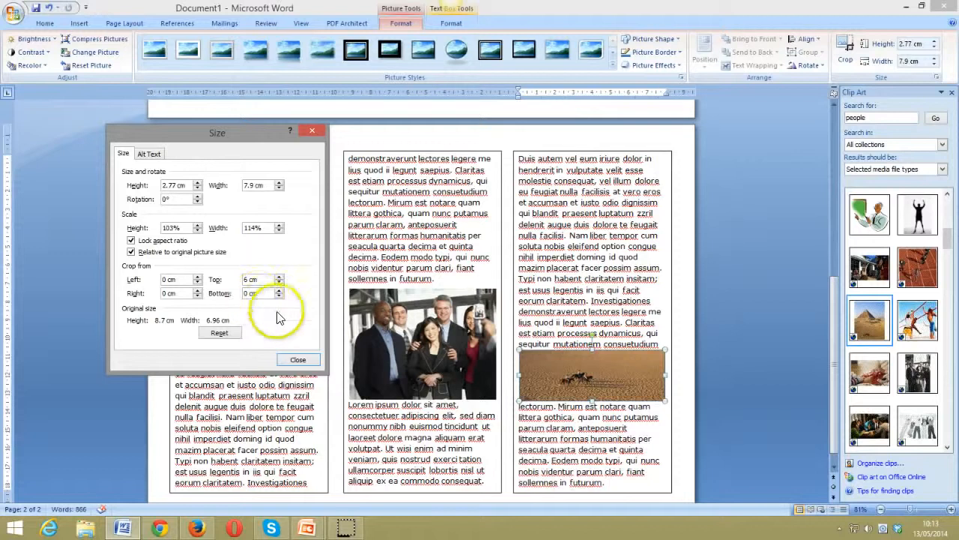
click(296, 361)
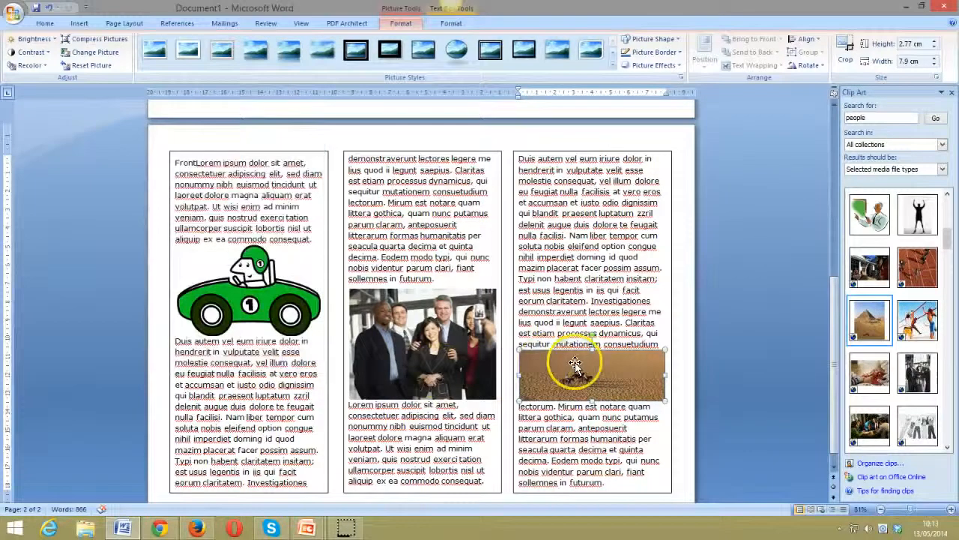
Step: Insert the two-figures-with-flower clip art into the first outside column and enlarge it to about 6 × 7.8 cm
scroll(561, 360, up, 1)
scroll(574, 364, up, 7)
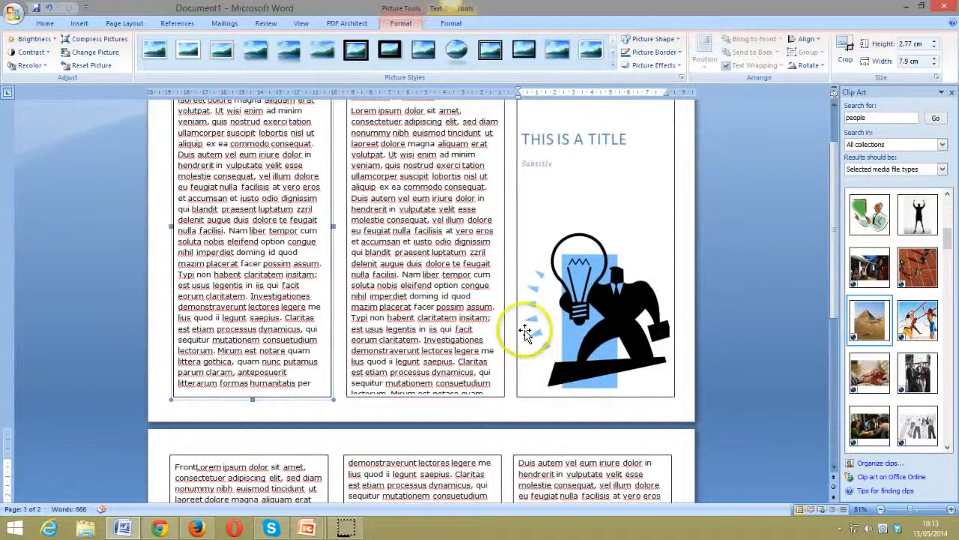
scroll(525, 332, down, 2)
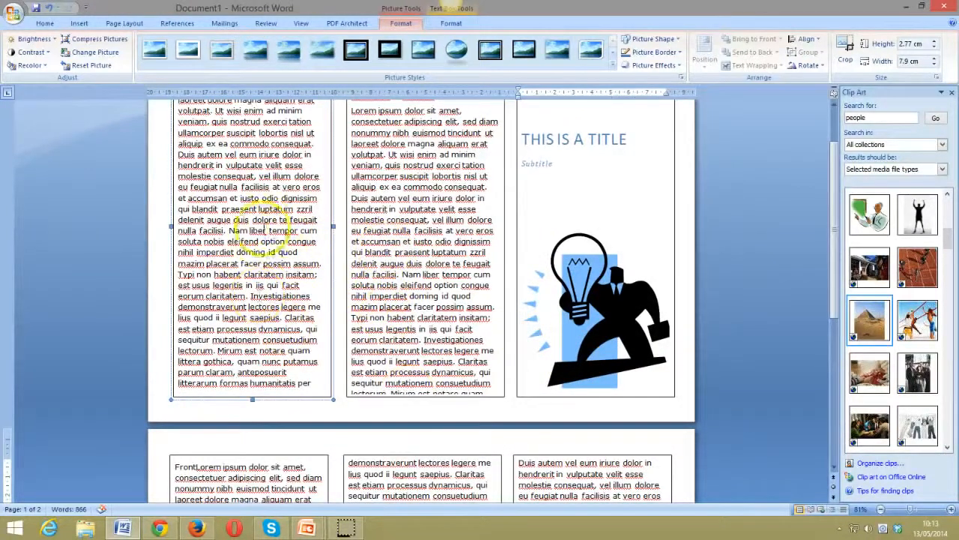
click(177, 228)
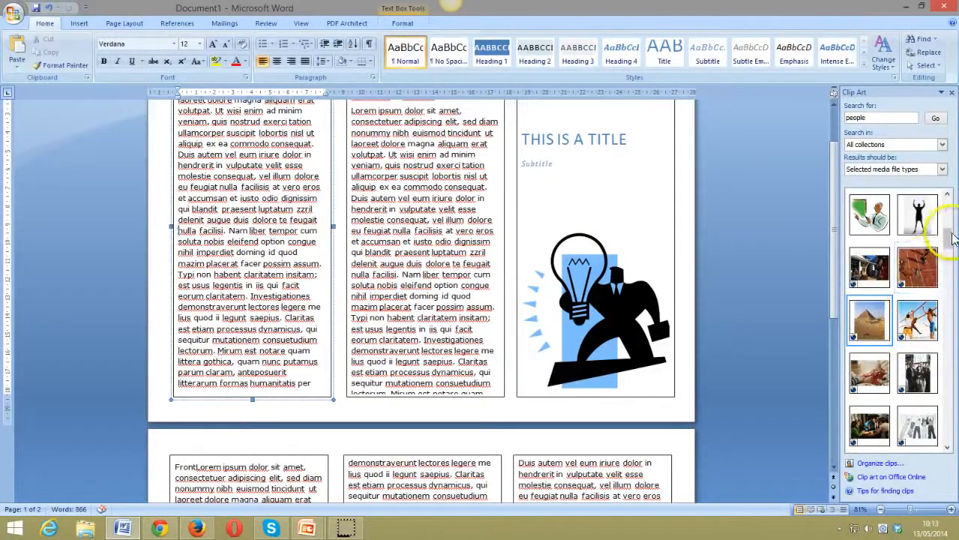
drag(947, 238, 955, 275)
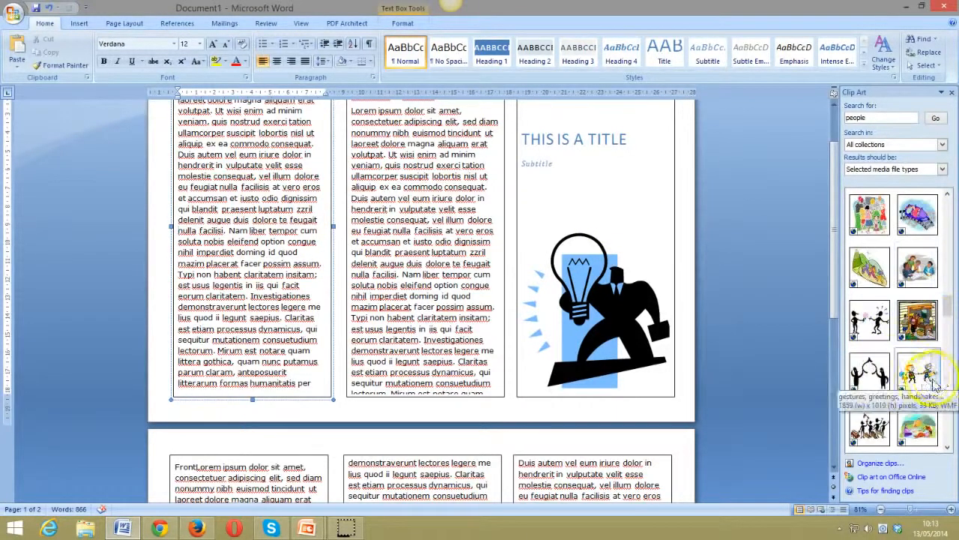
click(868, 321)
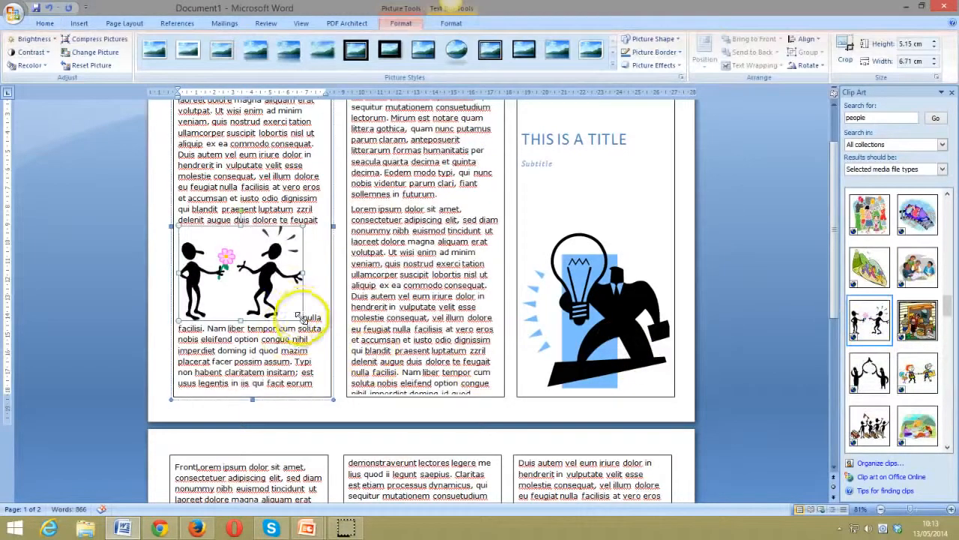
drag(303, 320, 322, 334)
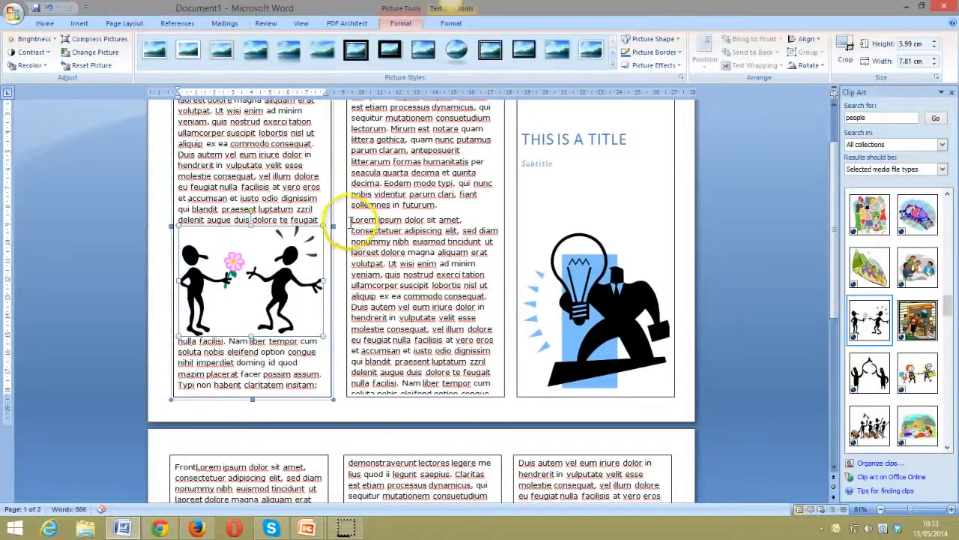
Step: Delete all placeholder text after the first paragraph in the middle outside column
drag(350, 219, 487, 317)
key(Delete)
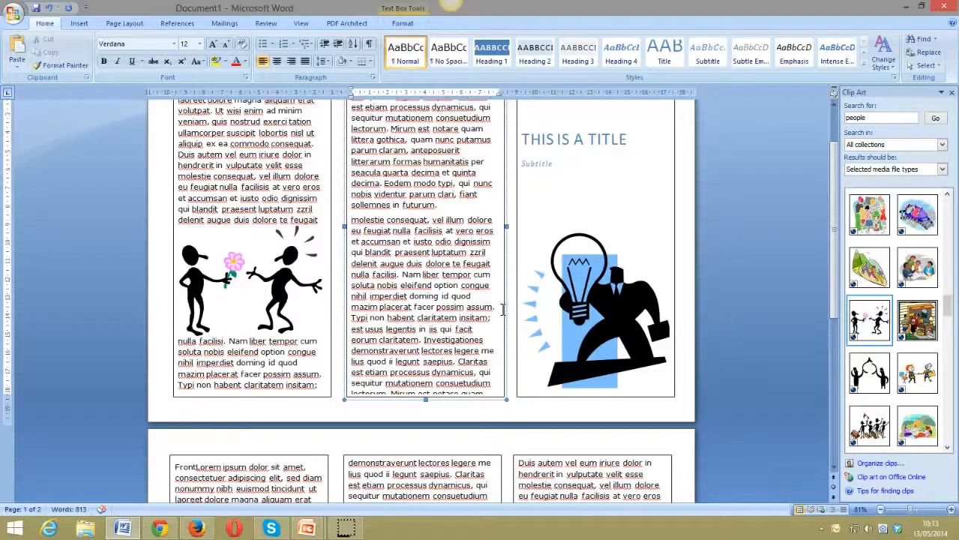
key(ctrl+shift+End)
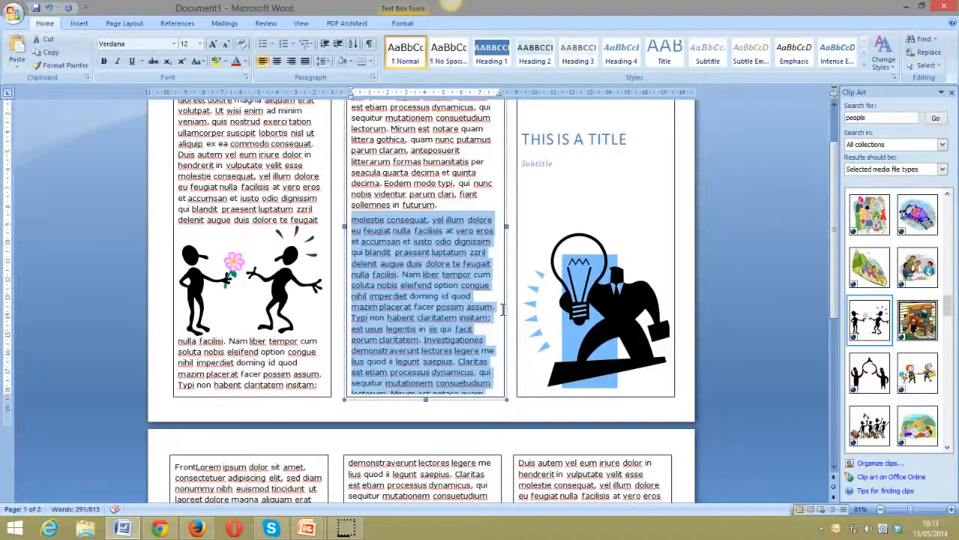
key(Delete)
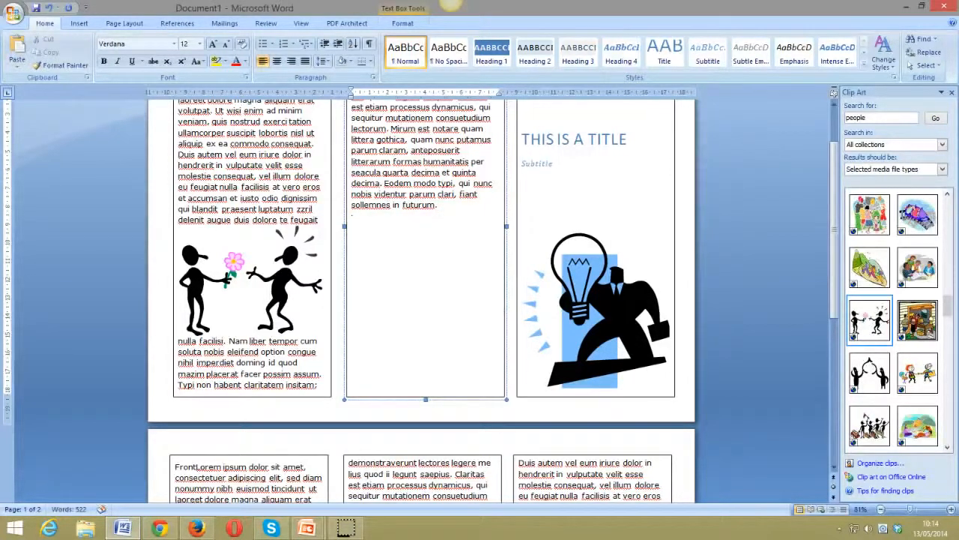
Step: Insert a 2×2 table in the emptied middle outside column and enter Name in its first cell
click(78, 24)
click(98, 58)
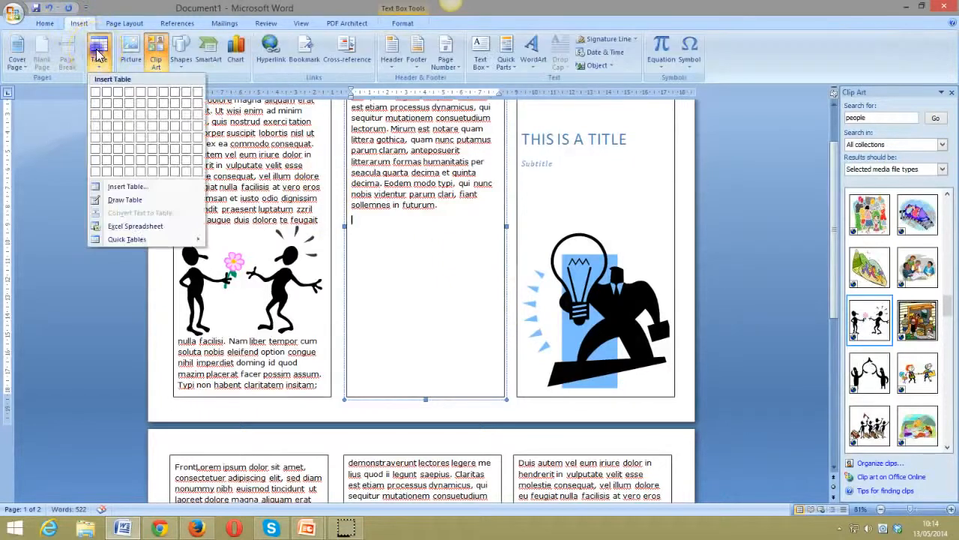
click(111, 110)
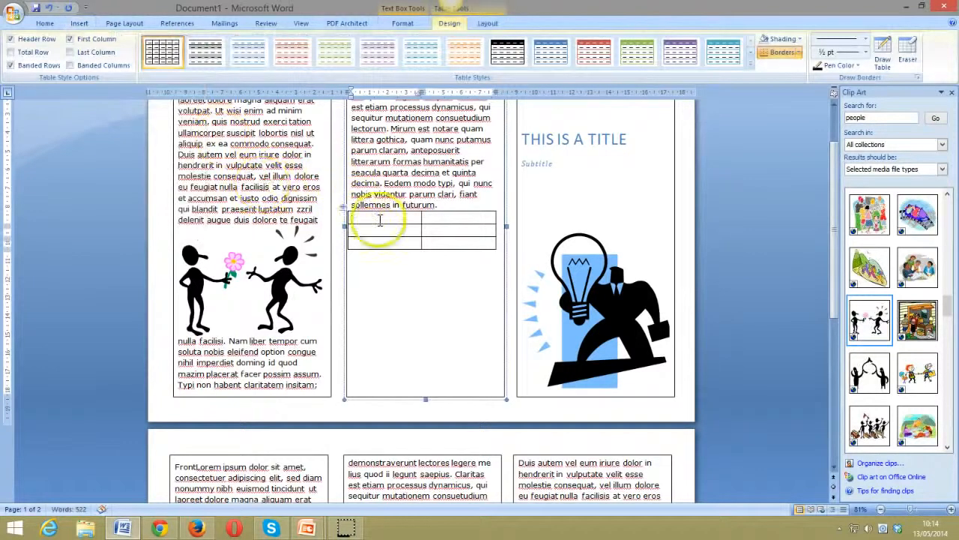
text(Name)
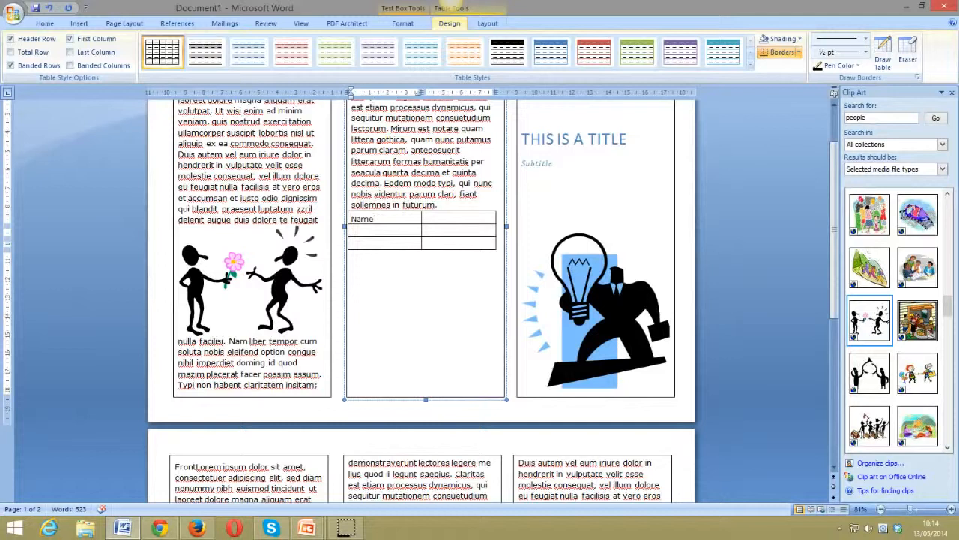
Step: Move to the first cell of the table's second row and begin typing Ad
key(Tab)
key(Tab)
text(A)
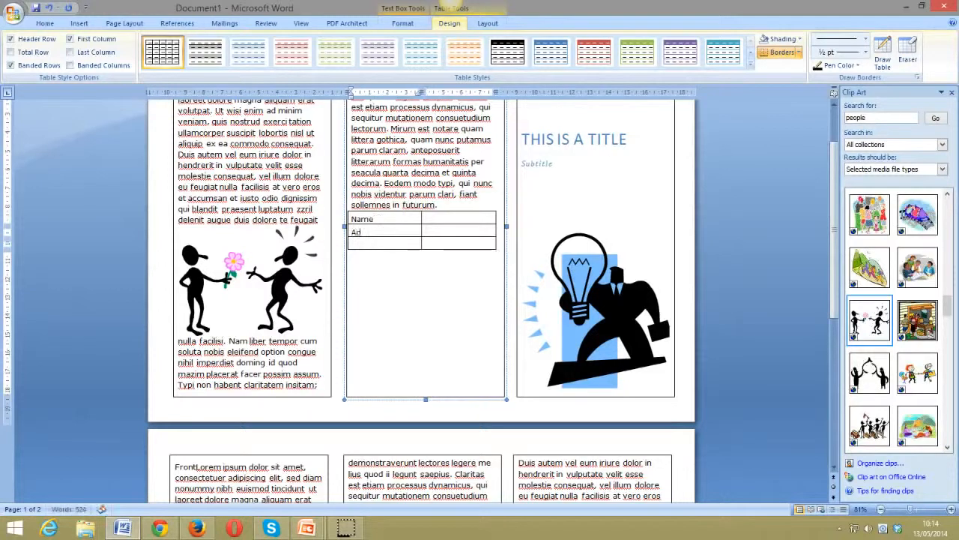